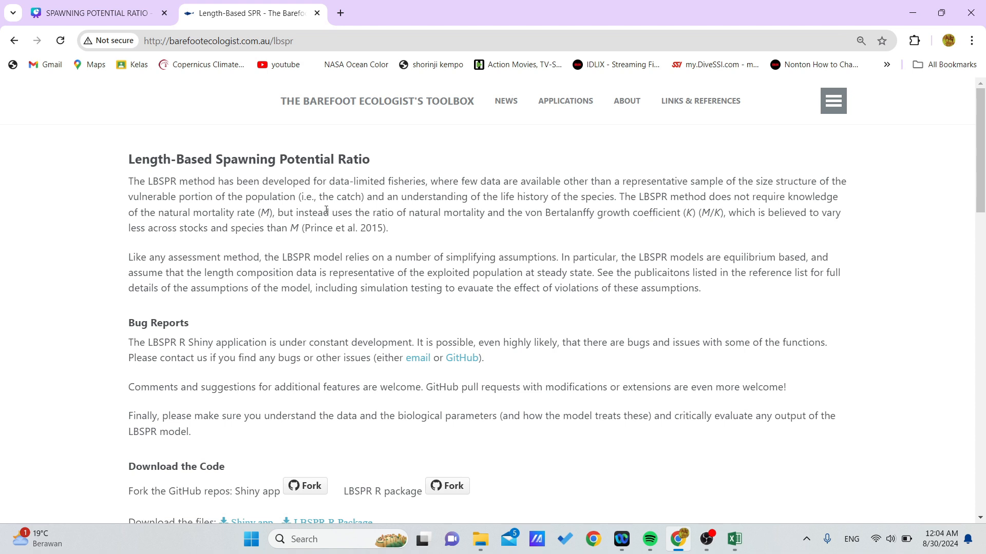
Read the LBSPR application's instructions on the CSV file format required for uploading length data.
{"action": "scroll", "coordinate": [326, 224], "scroll_direction": "down", "scroll_amount": 1}
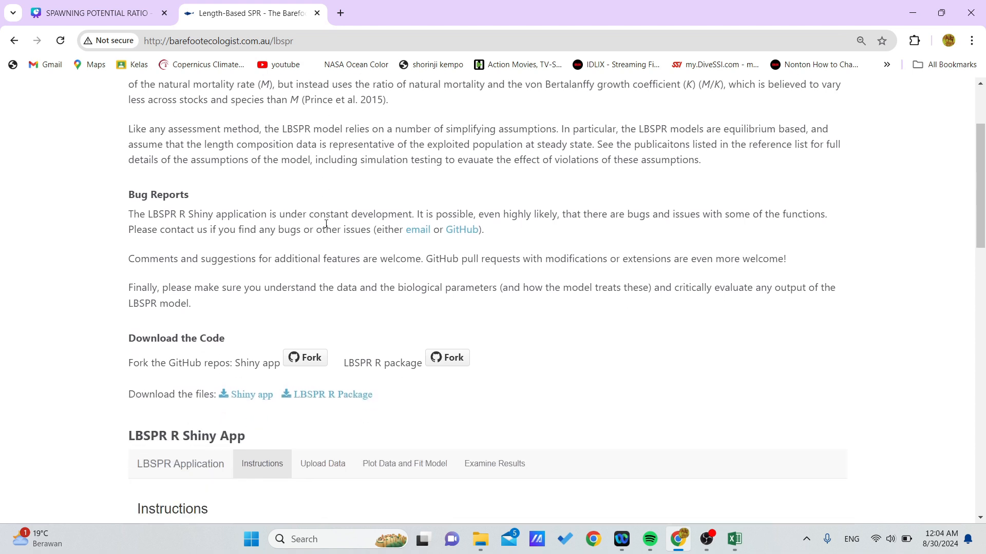
{"action": "scroll", "coordinate": [326, 223], "scroll_direction": "down", "scroll_amount": 4}
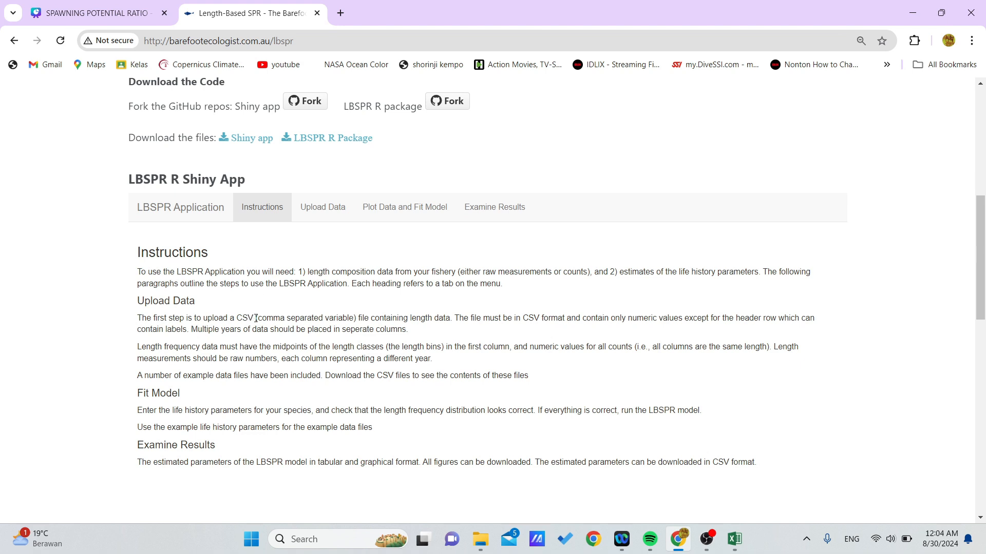
{"action": "left_click_drag", "start_coordinate": [258, 319], "coordinate": [355, 323]}
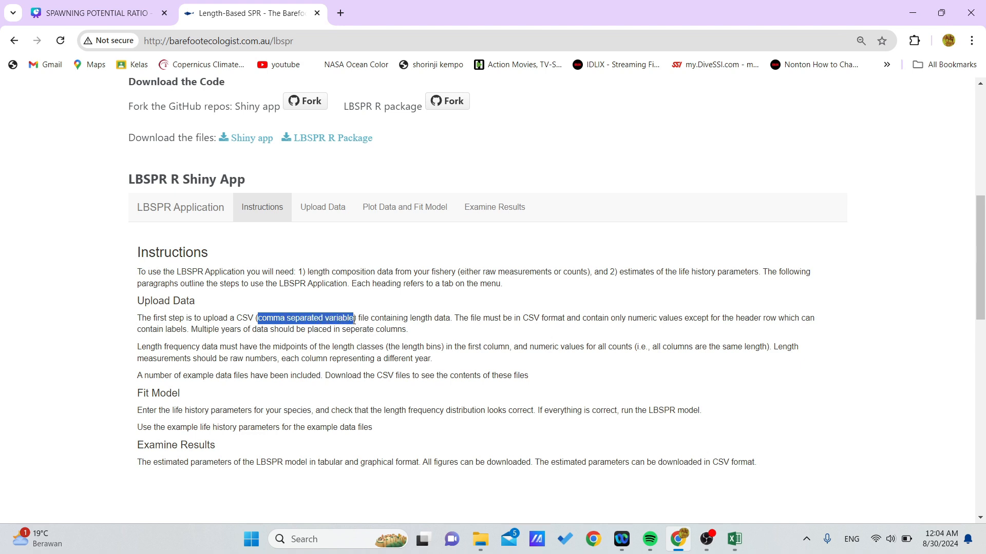
{"action": "left_click_drag", "start_coordinate": [236, 318], "coordinate": [255, 319]}
{"action": "left_click", "coordinate": [401, 301]}
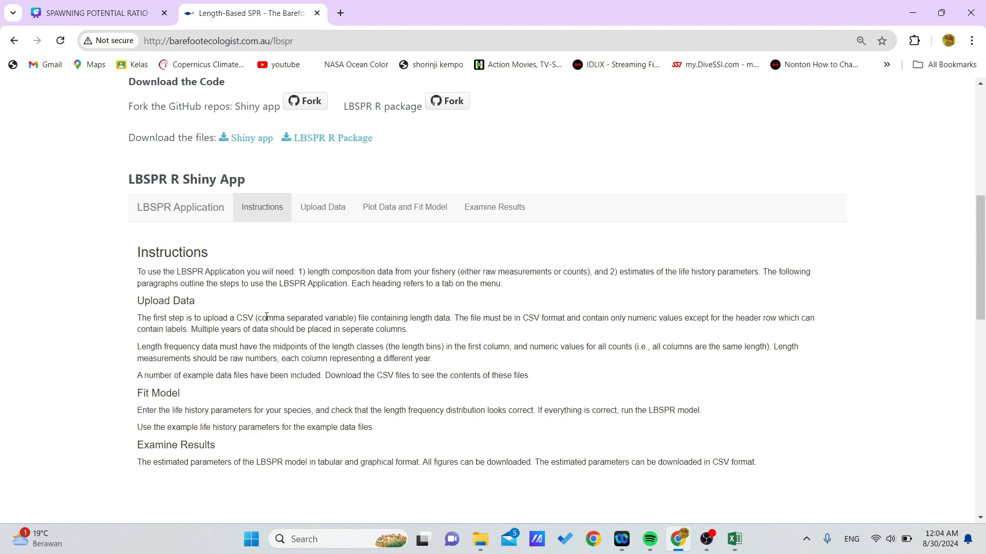
{"action": "left_click_drag", "start_coordinate": [260, 319], "coordinate": [451, 319]}
{"action": "left_click", "coordinate": [415, 321]}
Switch to the SPR Data length workbook in Excel and examine the year header and the full column of length measurements.
{"action": "mouse_move", "coordinate": [734, 539]}
{"action": "left_click", "coordinate": [792, 495]}
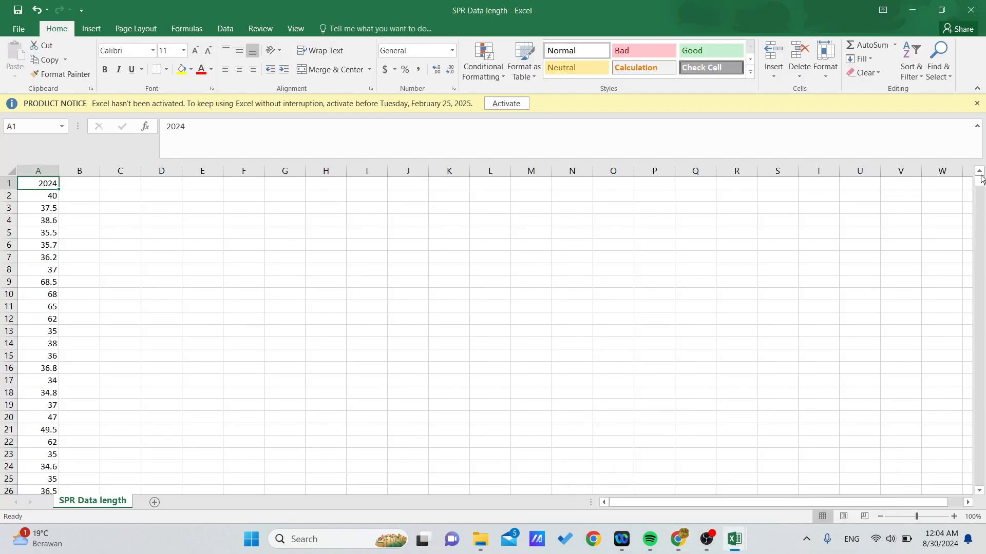
{"action": "left_click_drag", "start_coordinate": [983, 182], "coordinate": [982, 182]}
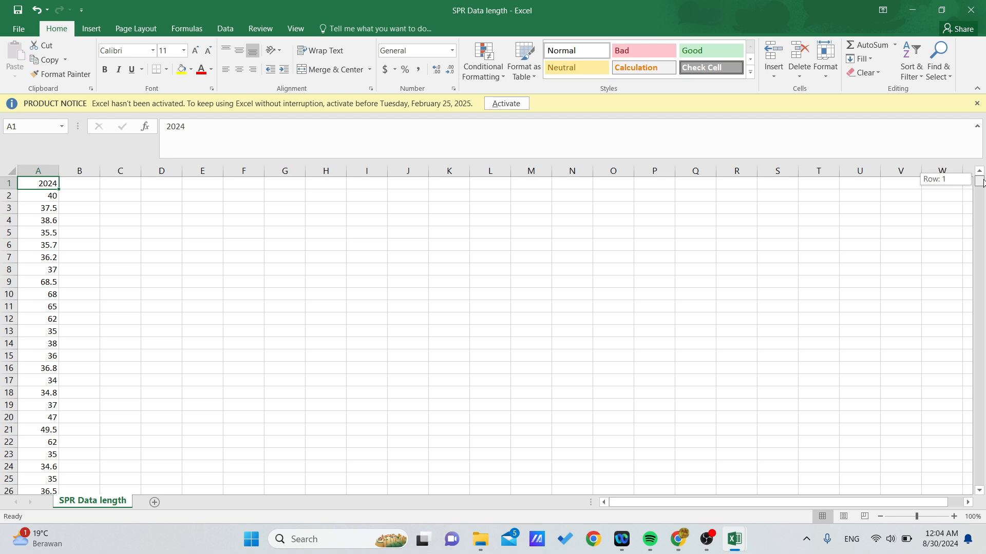
{"action": "left_click", "coordinate": [152, 228]}
{"action": "left_click", "coordinate": [38, 185]}
{"action": "left_click", "coordinate": [68, 198]}
{"action": "left_click", "coordinate": [47, 187]}
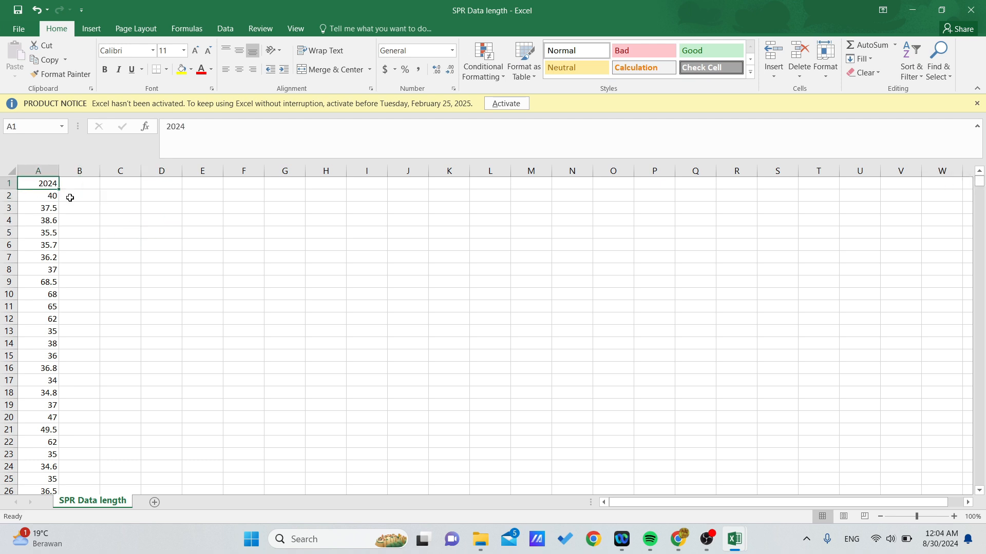
{"action": "left_click", "coordinate": [78, 200]}
{"action": "left_click", "coordinate": [46, 188]}
{"action": "left_click", "coordinate": [280, 256]}
{"action": "left_click_drag", "start_coordinate": [981, 189], "coordinate": [981, 493]}
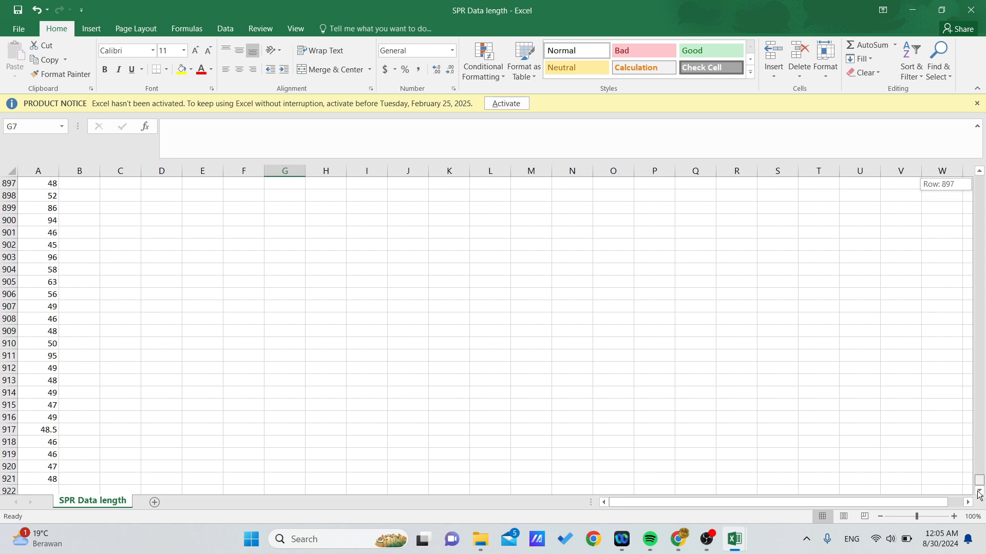
{"action": "left_click_drag", "start_coordinate": [980, 494], "coordinate": [984, 166]}
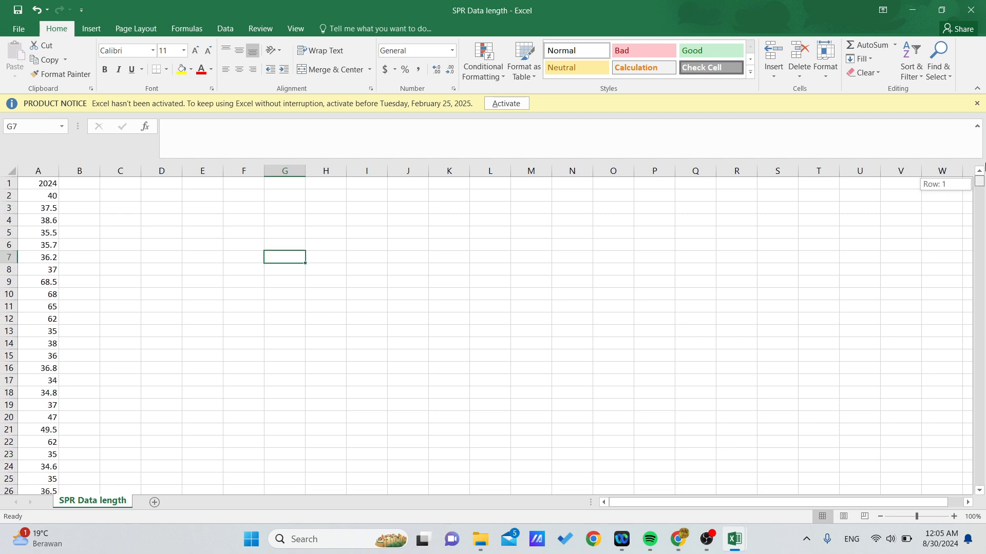
Switch back to the LBSPR page in Chrome and upload the SPR Data length CSV file as the length data.
{"action": "left_click", "coordinate": [676, 539]}
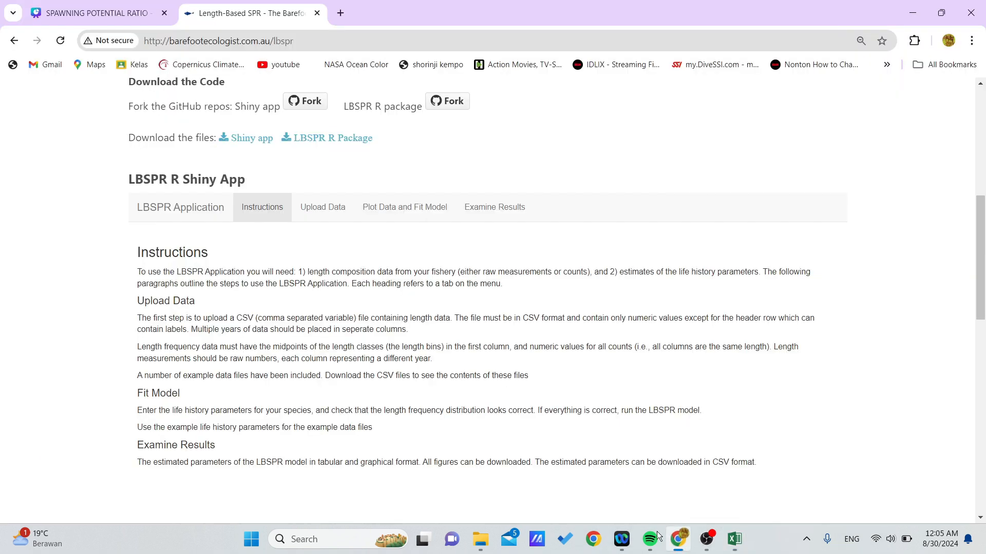
{"action": "left_click", "coordinate": [324, 212]}
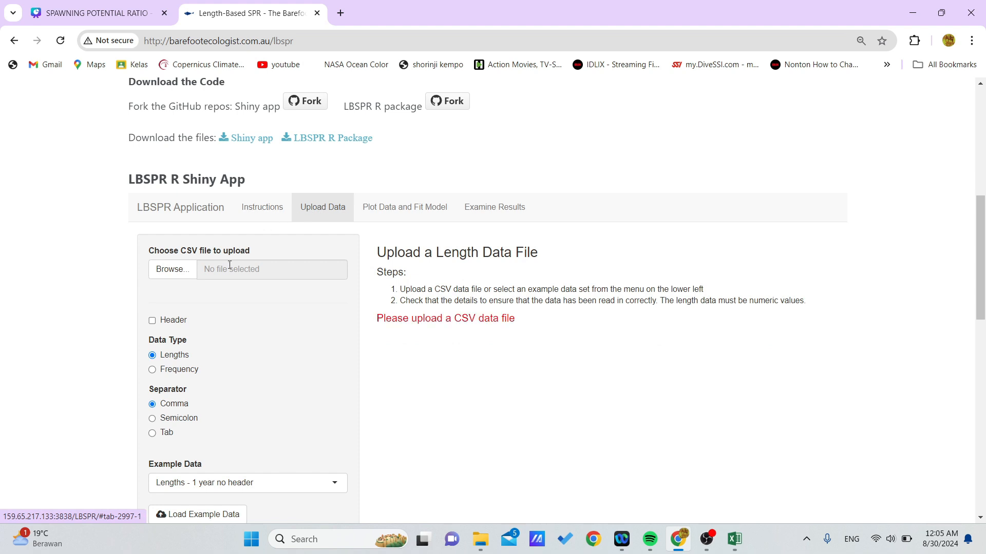
{"action": "scroll", "coordinate": [170, 246], "scroll_direction": "down", "scroll_amount": 1}
{"action": "left_click", "coordinate": [170, 205]}
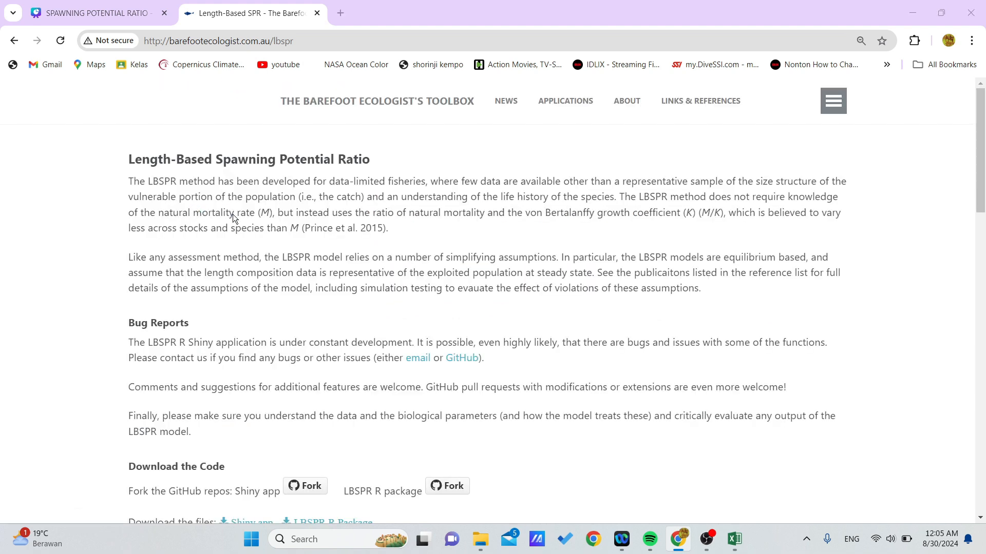
{"action": "left_click", "coordinate": [262, 254]}
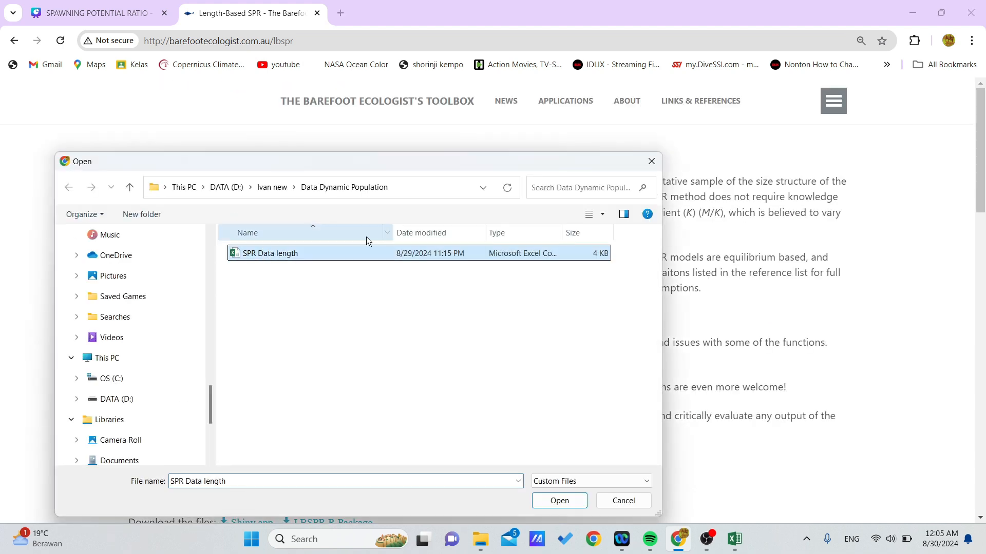
{"action": "left_click", "coordinate": [560, 501]}
Mark the uploaded file as having a header row and set the example data to "Lengths - 1 year header".
{"action": "scroll", "coordinate": [305, 349], "scroll_direction": "down", "scroll_amount": 8}
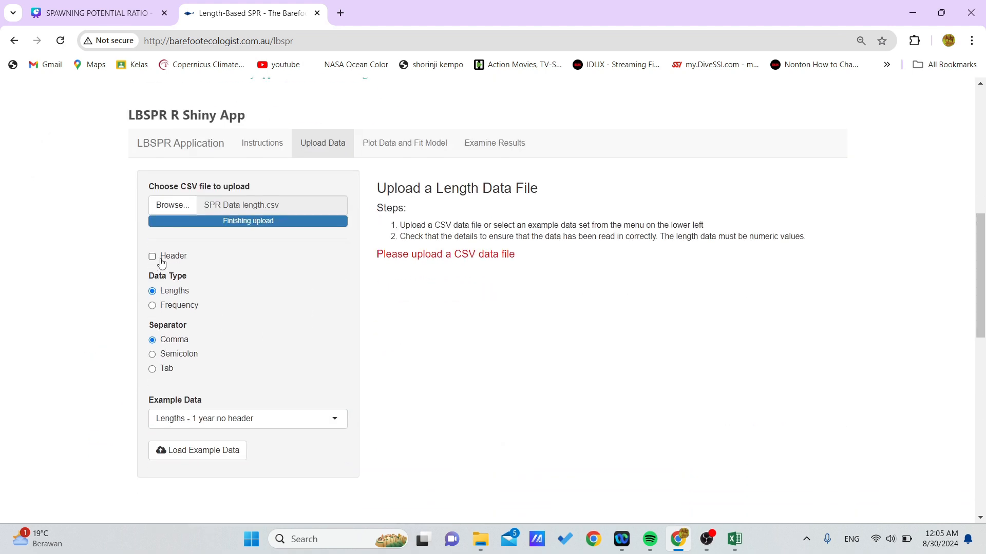
{"action": "left_click", "coordinate": [152, 256]}
{"action": "scroll", "coordinate": [636, 322], "scroll_direction": "down", "scroll_amount": 1}
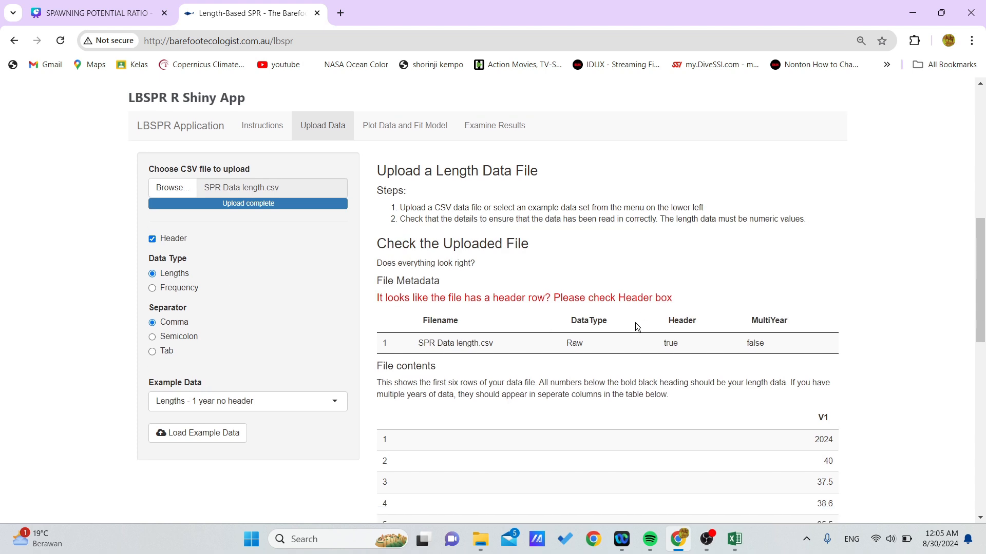
{"action": "scroll", "coordinate": [636, 322], "scroll_direction": "down", "scroll_amount": 2}
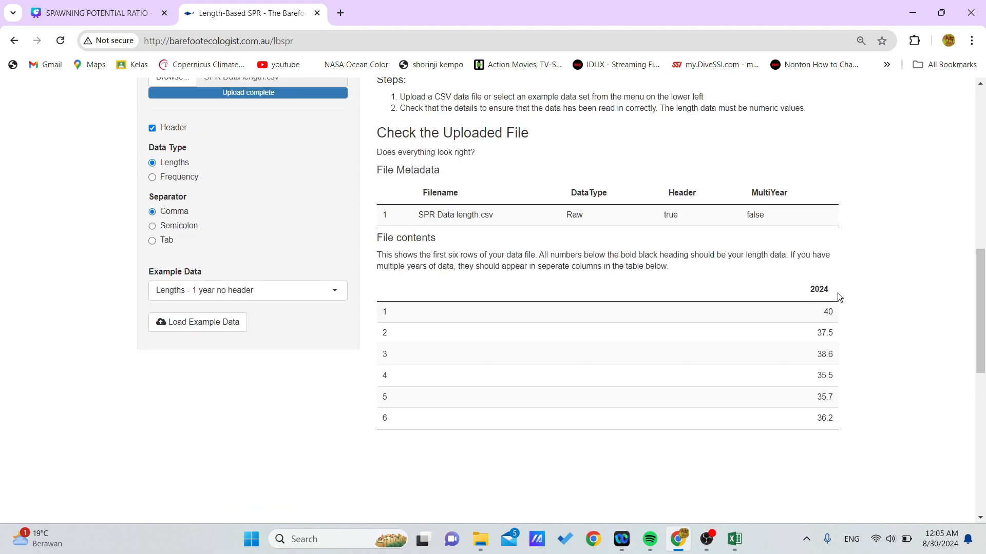
{"action": "left_click", "coordinate": [271, 292]}
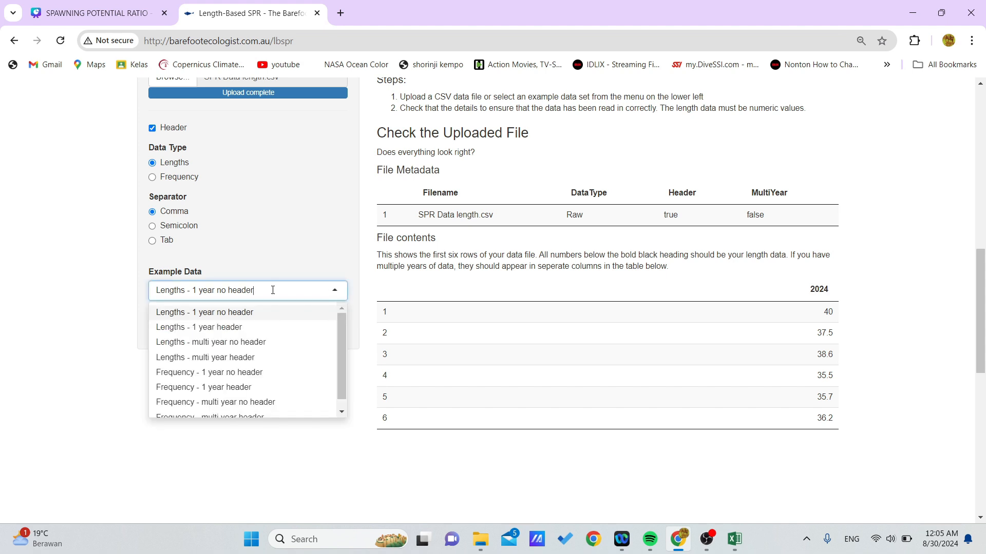
{"action": "left_click", "coordinate": [242, 331]}
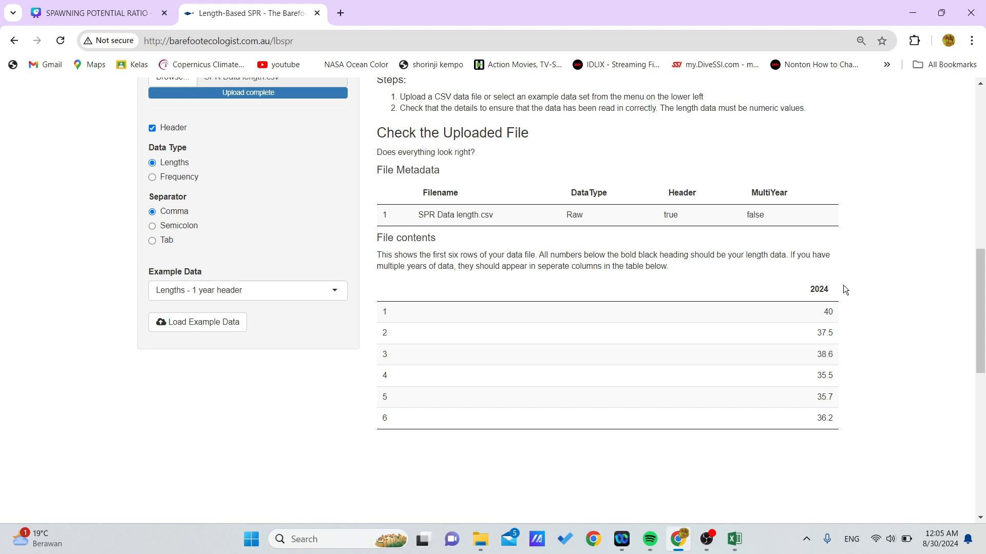
Go to the Plot Data and Fit Model section and set the species to Thunnus albacares.
{"action": "scroll", "coordinate": [455, 411], "scroll_direction": "up", "scroll_amount": 4}
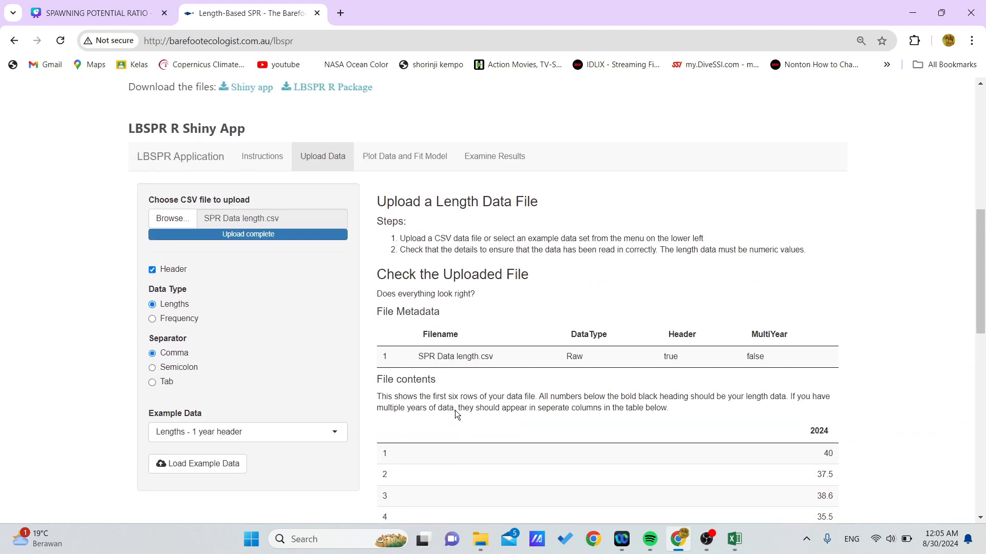
{"action": "left_click", "coordinate": [404, 208]}
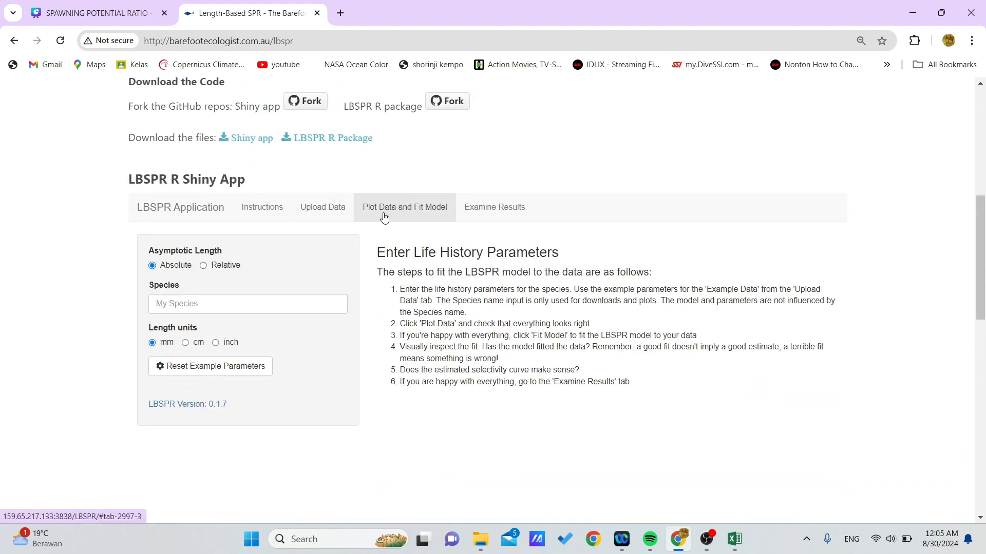
{"action": "scroll", "coordinate": [337, 221], "scroll_direction": "down", "scroll_amount": 1}
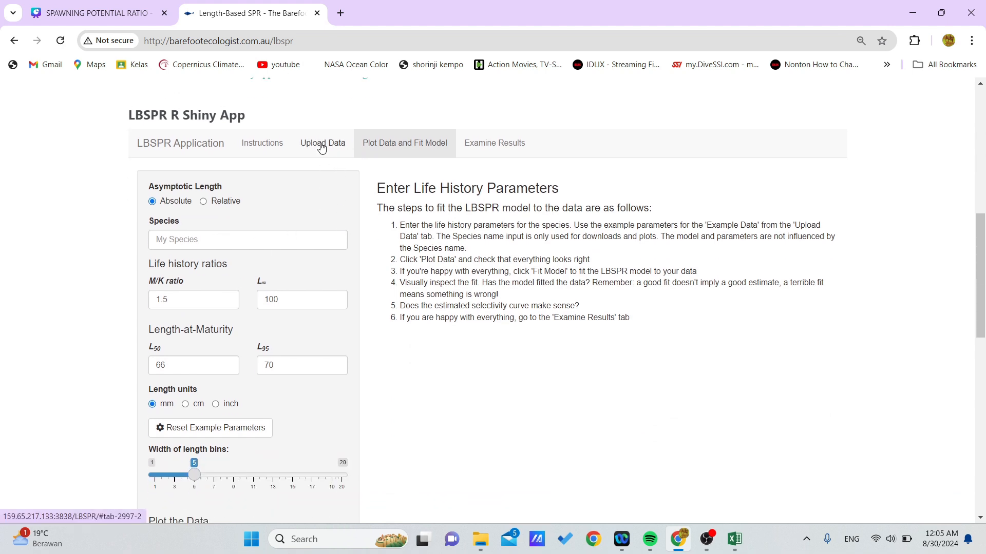
{"action": "left_click", "coordinate": [272, 241]}
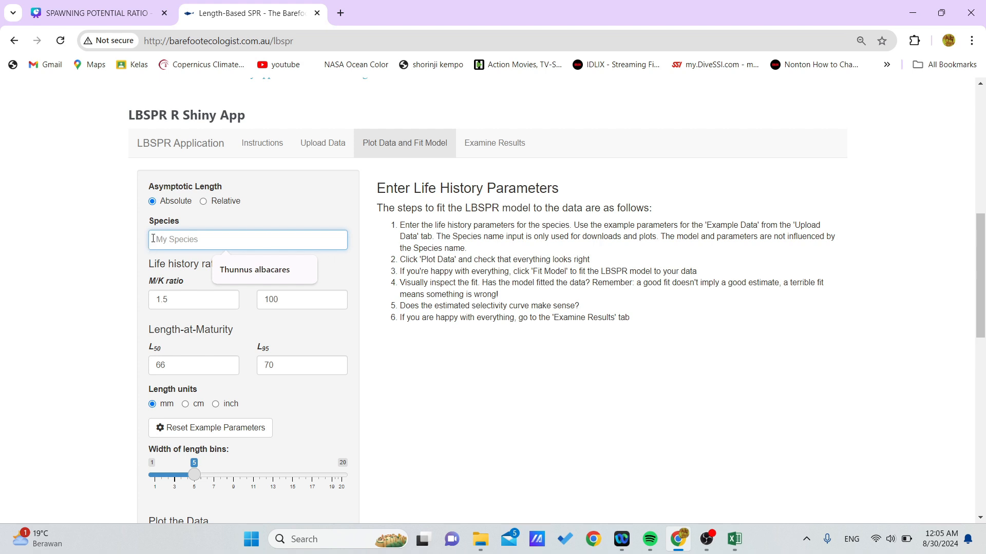
{"action": "left_click", "coordinate": [238, 272]}
Switch to the Data Yellowfin Tuna Pondokdadap Fishing Port workbook in Excel and inspect the M/k formula on the Parameter gabungan sheet.
{"action": "scroll", "coordinate": [194, 291], "scroll_direction": "down", "scroll_amount": 1}
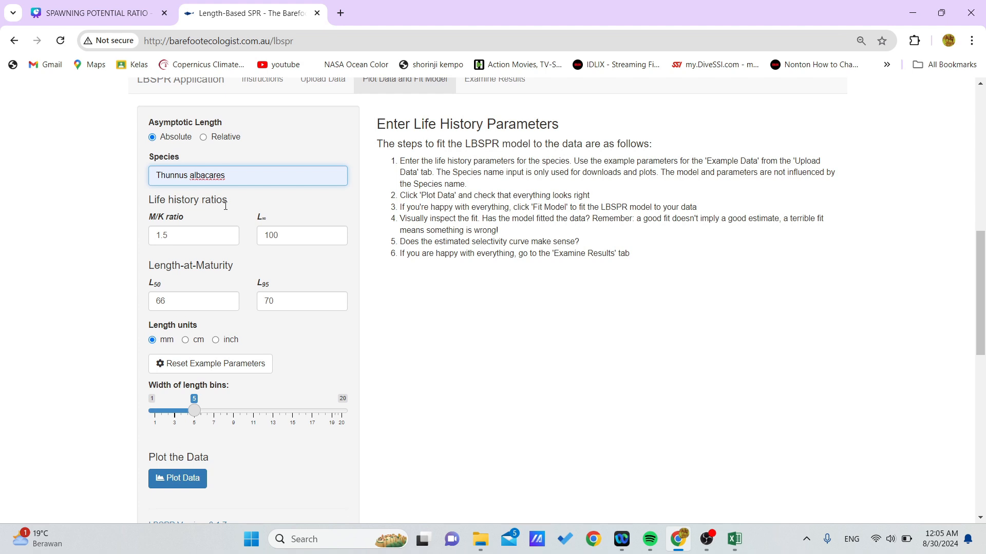
{"action": "mouse_move", "coordinate": [734, 543]}
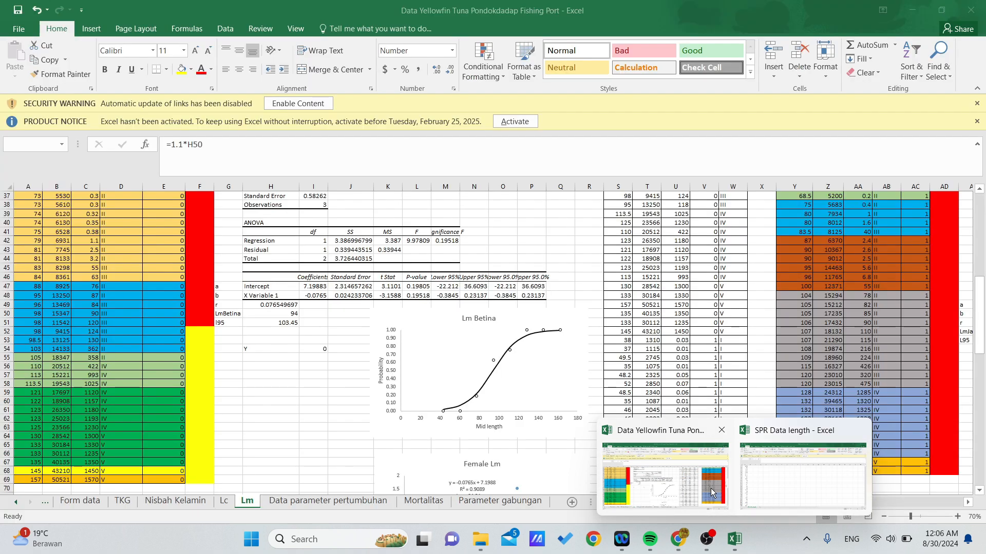
{"action": "left_click", "coordinate": [711, 493]}
{"action": "left_click", "coordinate": [537, 506]}
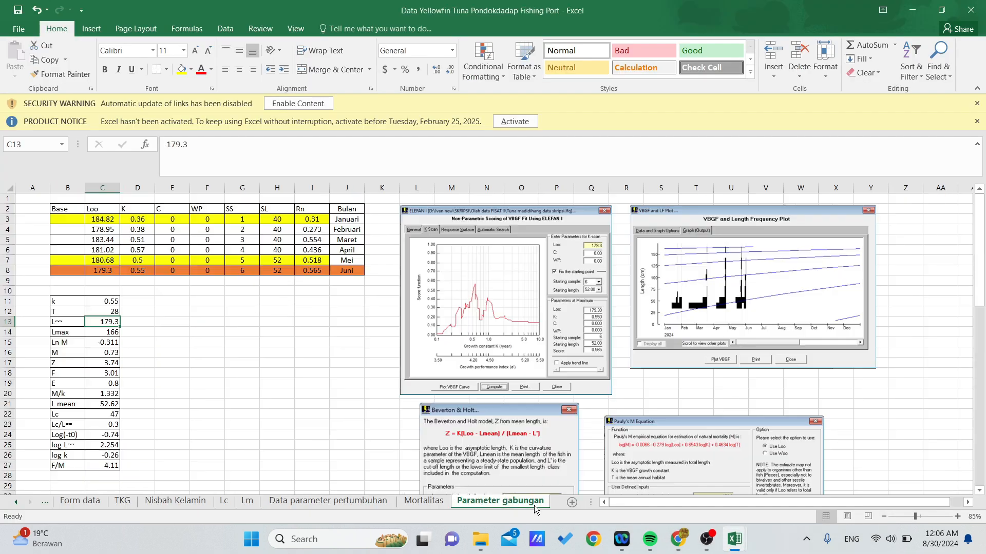
{"action": "scroll", "coordinate": [129, 333], "scroll_direction": "up", "scroll_amount": 2}
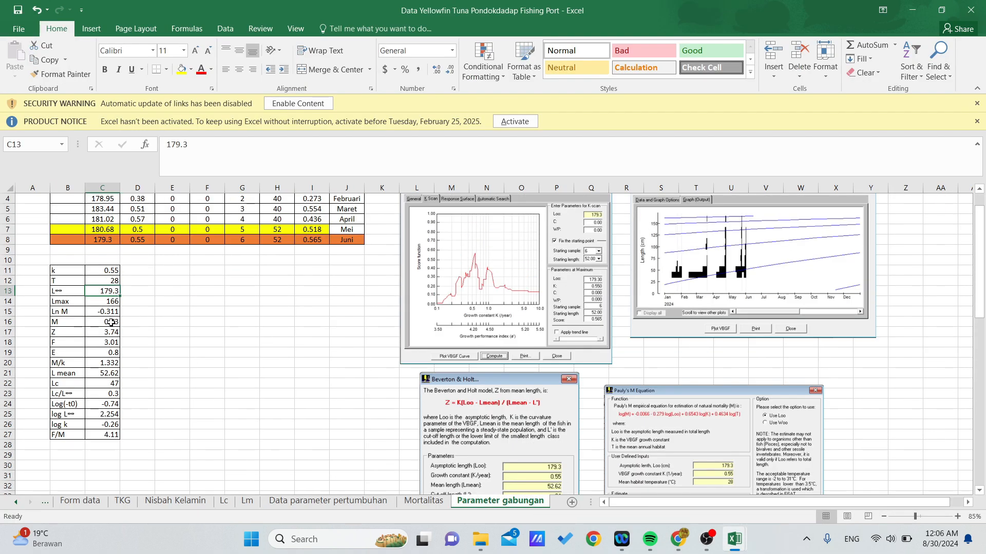
{"action": "left_click", "coordinate": [101, 363]}
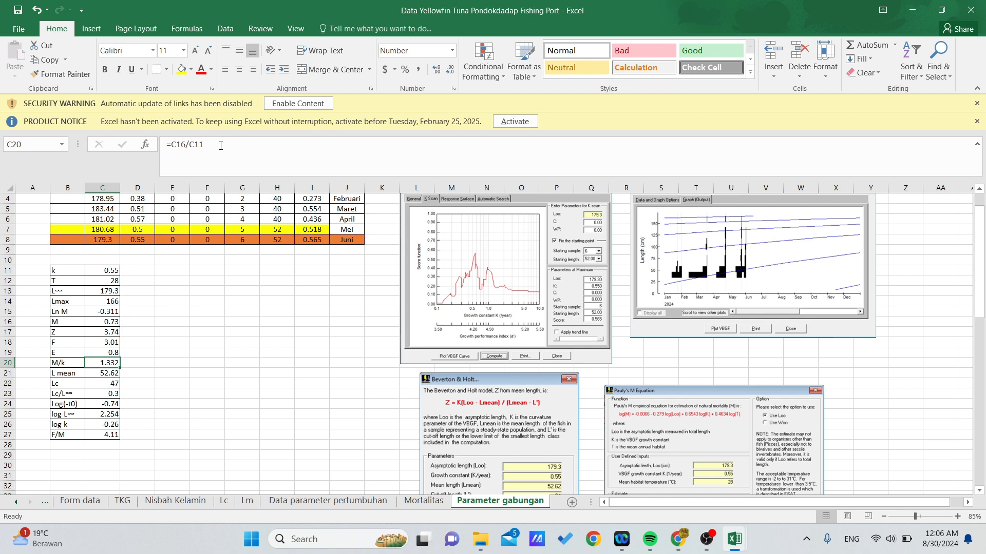
{"action": "left_click", "coordinate": [183, 153]}
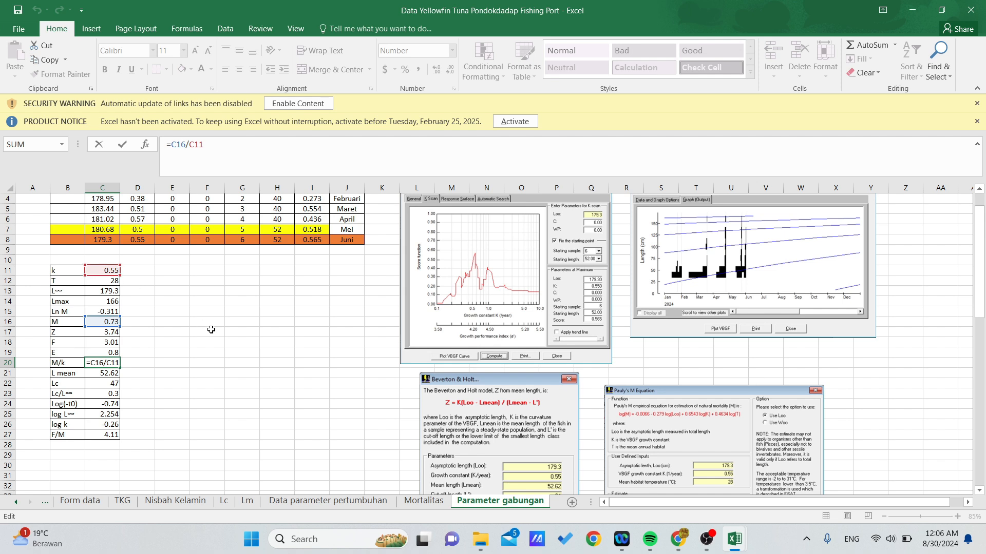
{"action": "left_click", "coordinate": [191, 332]}
{"action": "left_click", "coordinate": [110, 363]}
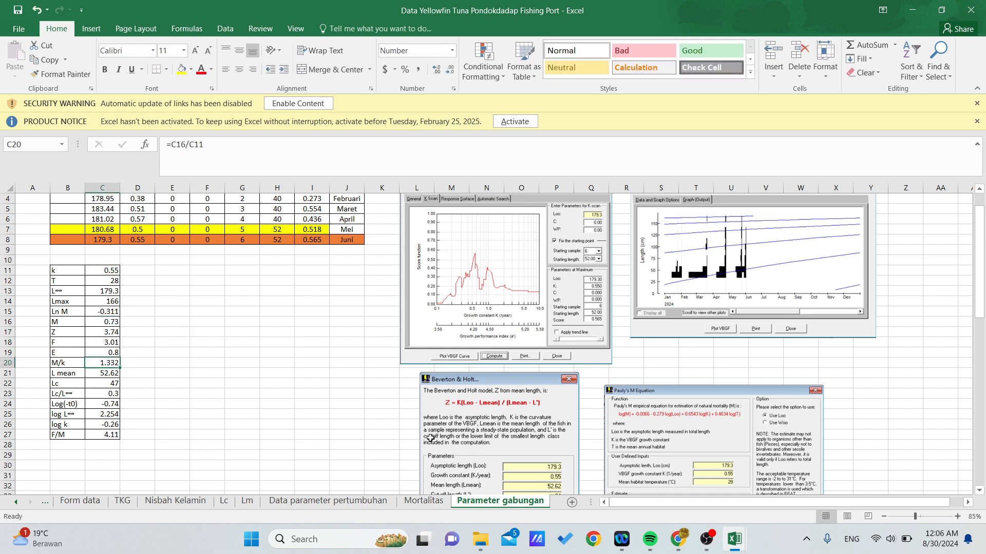
Switch back to the LBSPR page in Chrome and set the M/K ratio to 1.332.
{"action": "left_click", "coordinate": [679, 539]}
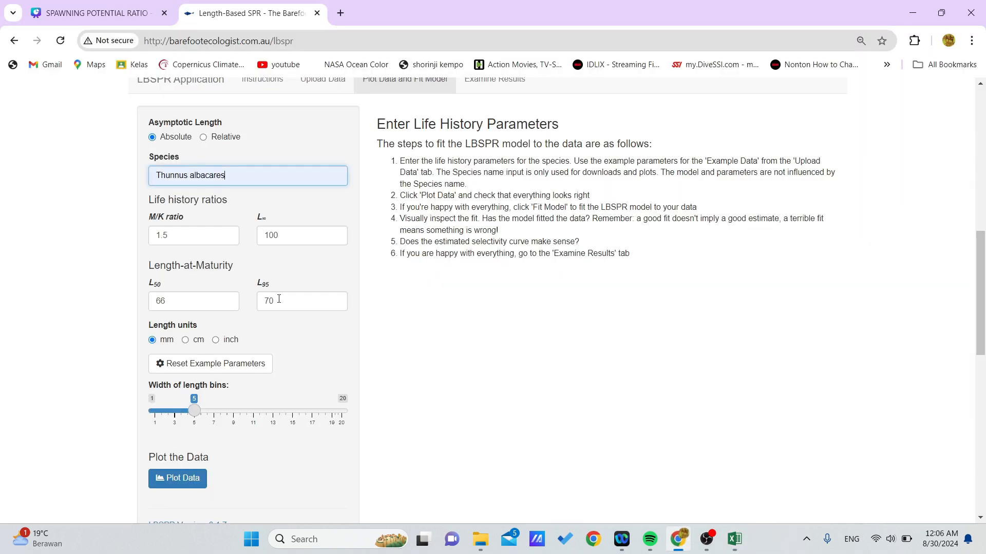
{"action": "double_click", "coordinate": [210, 235]}
{"action": "type", "text": "1"}
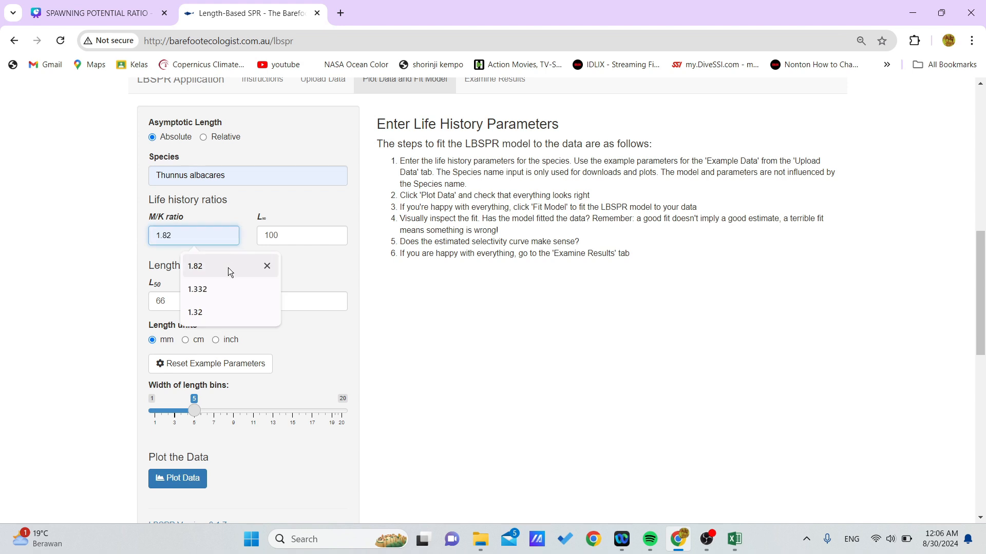
{"action": "left_click", "coordinate": [227, 289]}
Look up L∞ on the Parameter gabungan sheet in Excel and set L∞ to 179.3 on the LBSPR page in Chrome.
{"action": "double_click", "coordinate": [298, 236]}
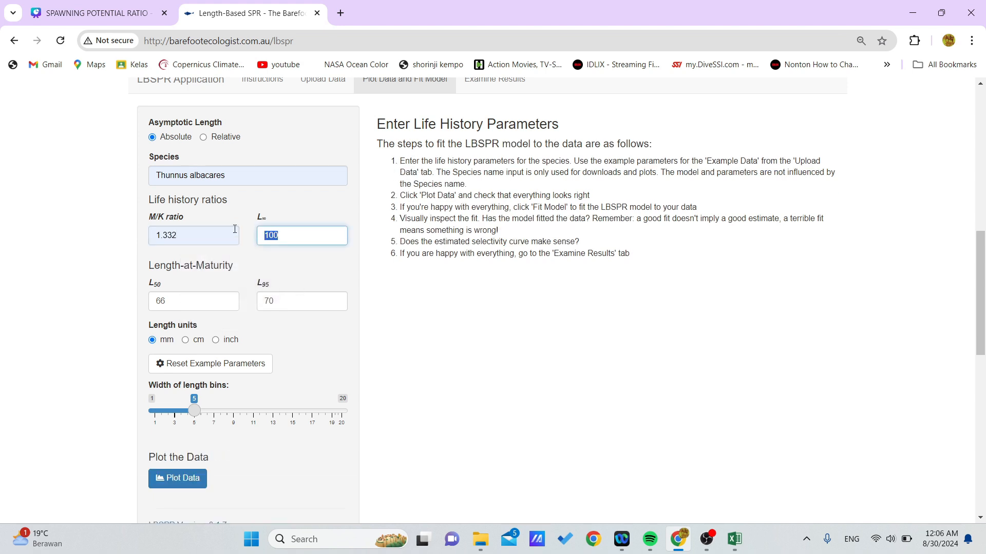
{"action": "left_click", "coordinate": [677, 539]}
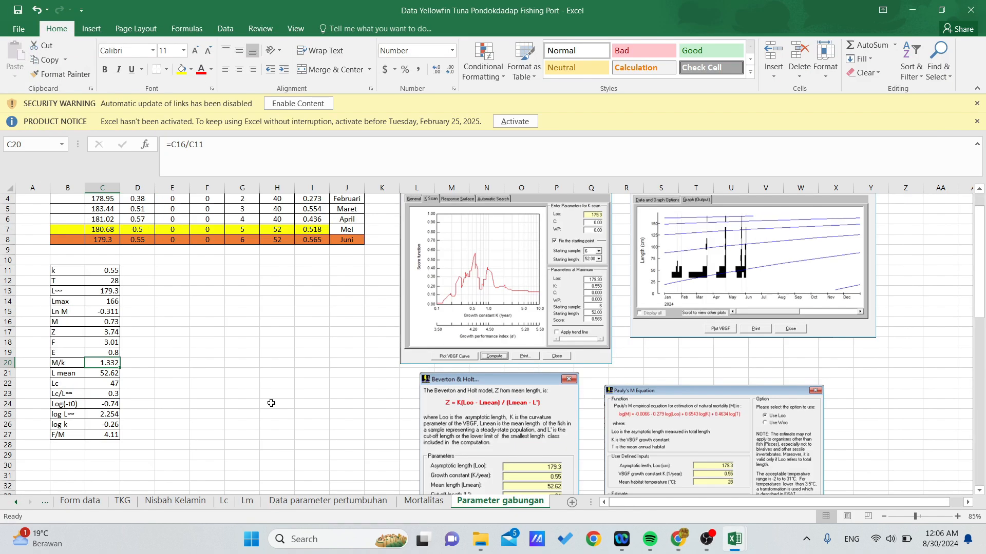
{"action": "left_click", "coordinate": [104, 292]}
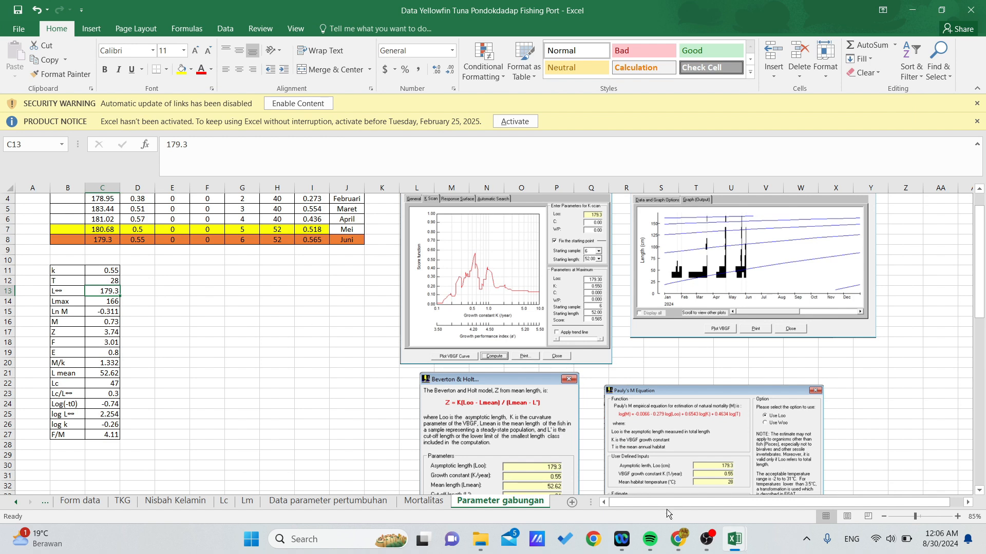
{"action": "left_click", "coordinate": [677, 539]}
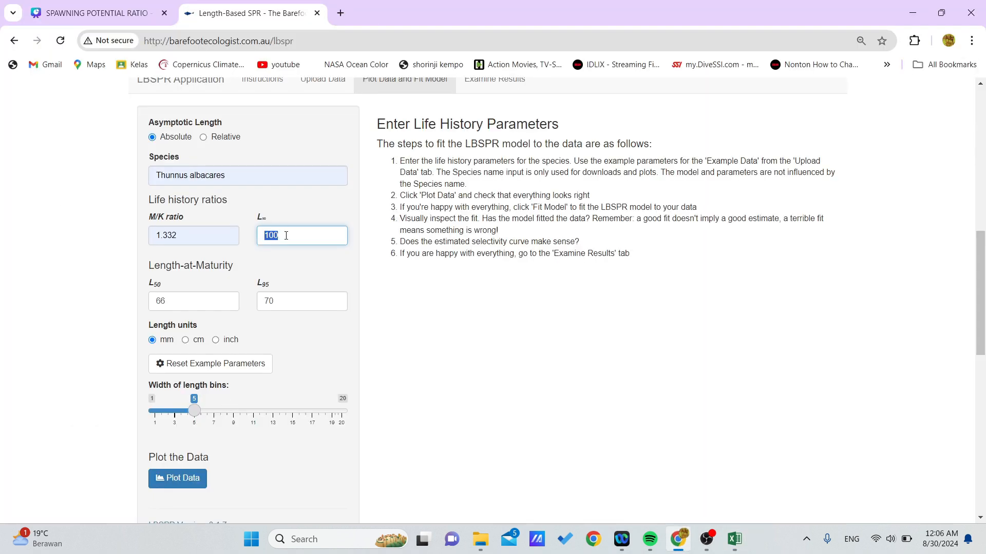
{"action": "type", "text": "1"}
{"action": "left_click", "coordinate": [323, 289]}
Clear the L50 value, switch to the Excel workbook and inspect the LmBetina formula on the Lm sheet.
{"action": "left_click", "coordinate": [214, 306]}
{"action": "key", "text": "BackSpace"}
{"action": "key", "text": "BackSpace"}
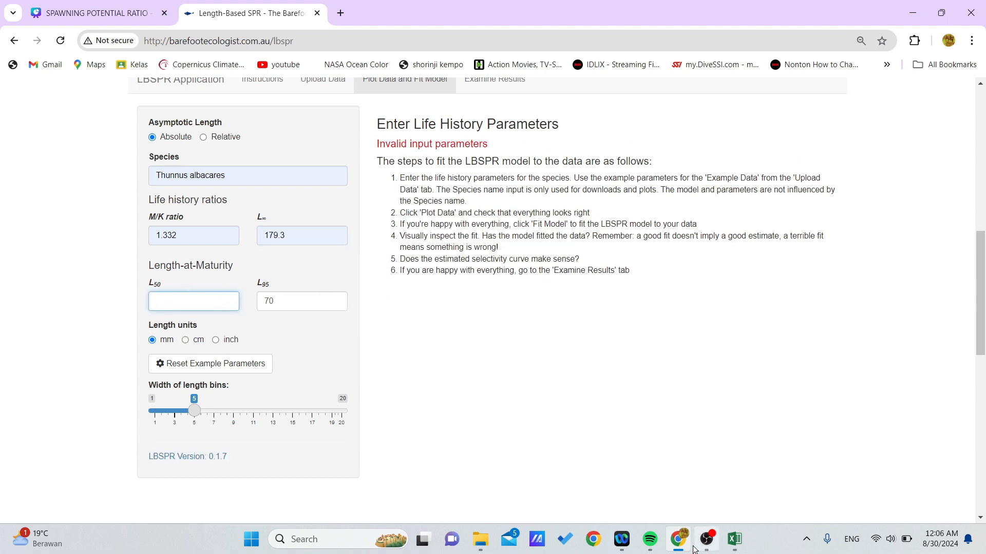
{"action": "mouse_move", "coordinate": [729, 544]}
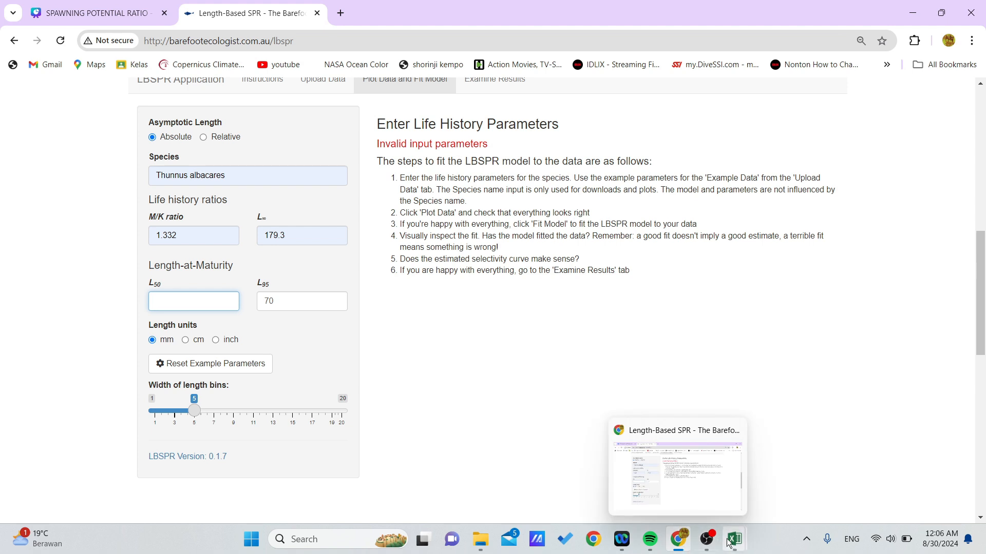
{"action": "left_click", "coordinate": [698, 494]}
{"action": "left_click", "coordinate": [247, 502]}
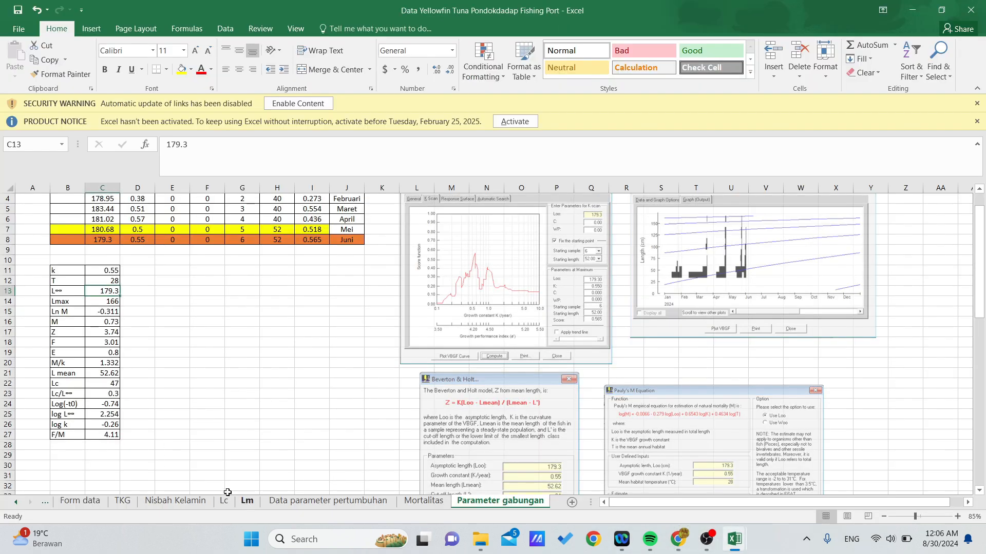
{"action": "scroll", "coordinate": [288, 365], "scroll_direction": "up", "scroll_amount": 2}
{"action": "left_click", "coordinate": [287, 341]}
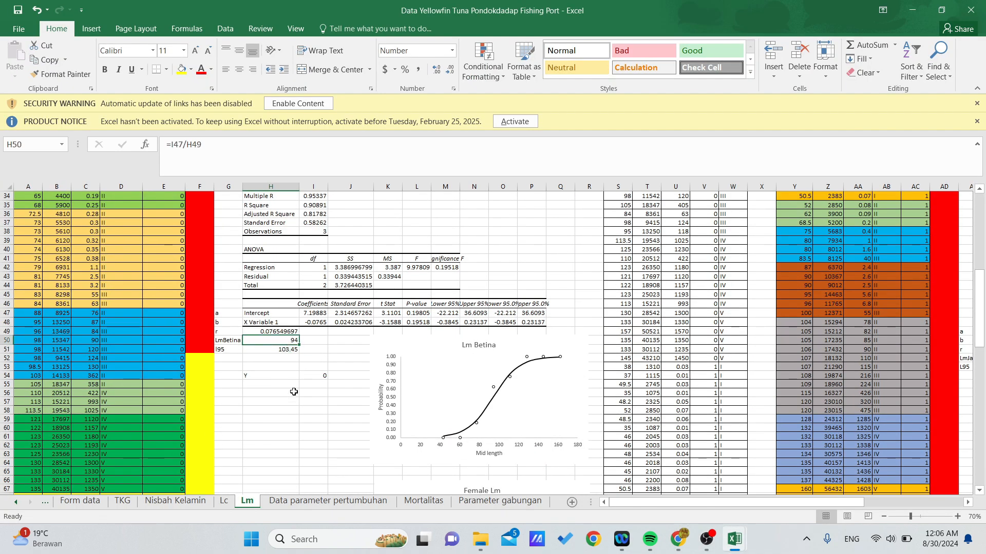
Compare the LmBetina and l95 cells and their formulas on the Lm sheet in Excel with the length-at-maturity inputs in Chrome.
{"action": "left_click", "coordinate": [679, 544]}
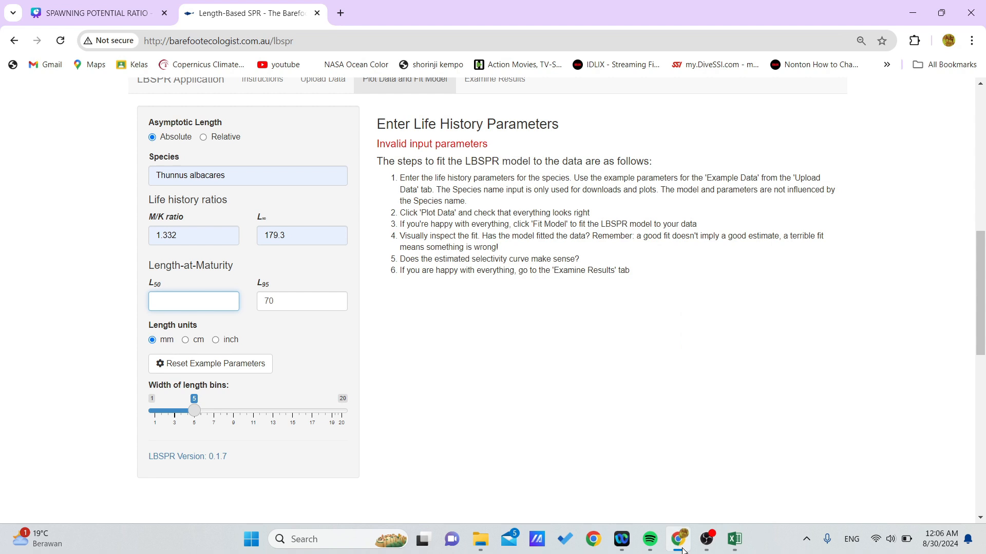
{"action": "left_click", "coordinate": [679, 543]}
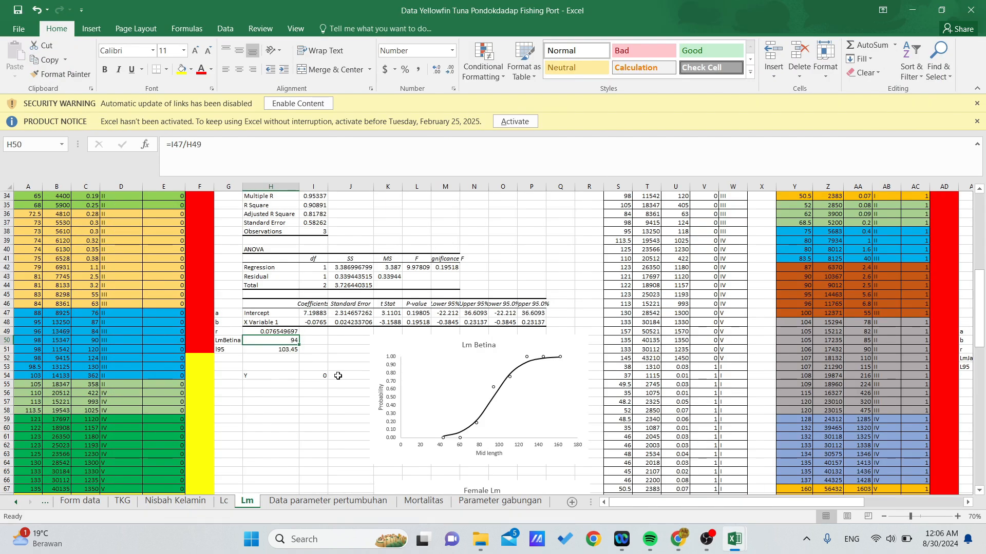
{"action": "left_click", "coordinate": [678, 545]}
{"action": "left_click", "coordinate": [678, 544]}
{"action": "left_click", "coordinate": [272, 376]}
{"action": "left_click", "coordinate": [281, 351]}
{"action": "left_click", "coordinate": [280, 339]}
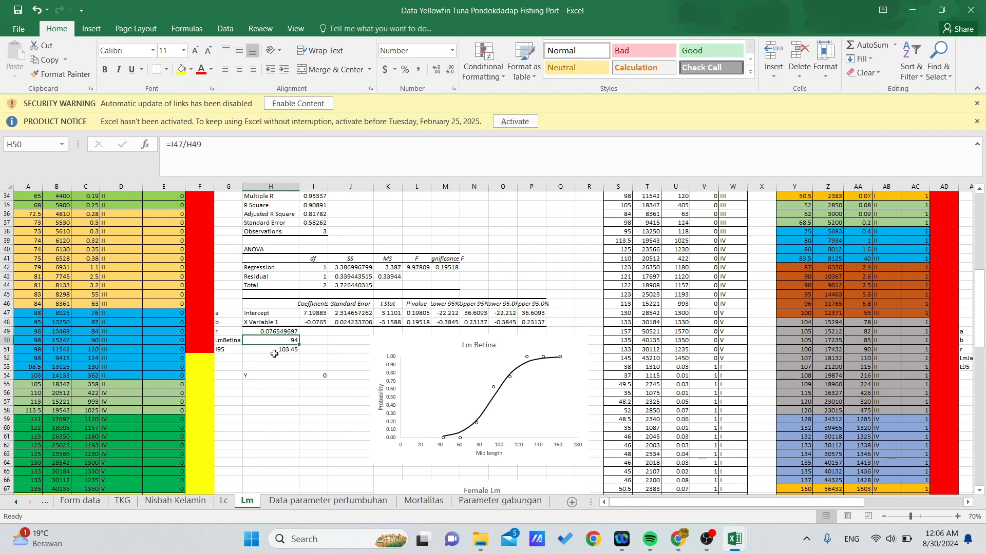
{"action": "left_click", "coordinate": [275, 349]}
{"action": "left_click", "coordinate": [278, 340]}
{"action": "left_click", "coordinate": [283, 368]}
{"action": "left_click", "coordinate": [280, 350]}
{"action": "left_click", "coordinate": [280, 341]}
{"action": "left_click", "coordinate": [673, 540]}
{"action": "left_click", "coordinate": [674, 541]}
{"action": "left_click", "coordinate": [288, 360]}
{"action": "left_click", "coordinate": [293, 342]}
{"action": "left_click", "coordinate": [293, 351]}
{"action": "key", "text": "Up"}
{"action": "left_click", "coordinate": [294, 352]}
{"action": "key", "text": "Up"}
Switch back to the LBSPR page in Chrome and set L50 to 94.
{"action": "left_click", "coordinate": [678, 539]}
{"action": "left_click", "coordinate": [215, 298]}
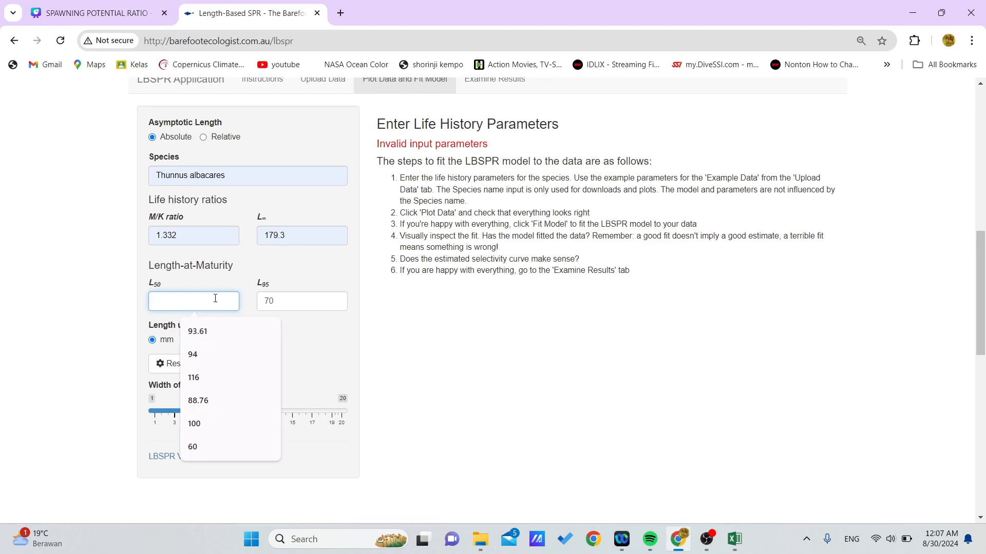
{"action": "type", "text": "94"}
Look up l95 on the Lm sheet in Excel and set L95 to 103.45 on the LBSPR page in Chrome.
{"action": "left_click", "coordinate": [302, 300]}
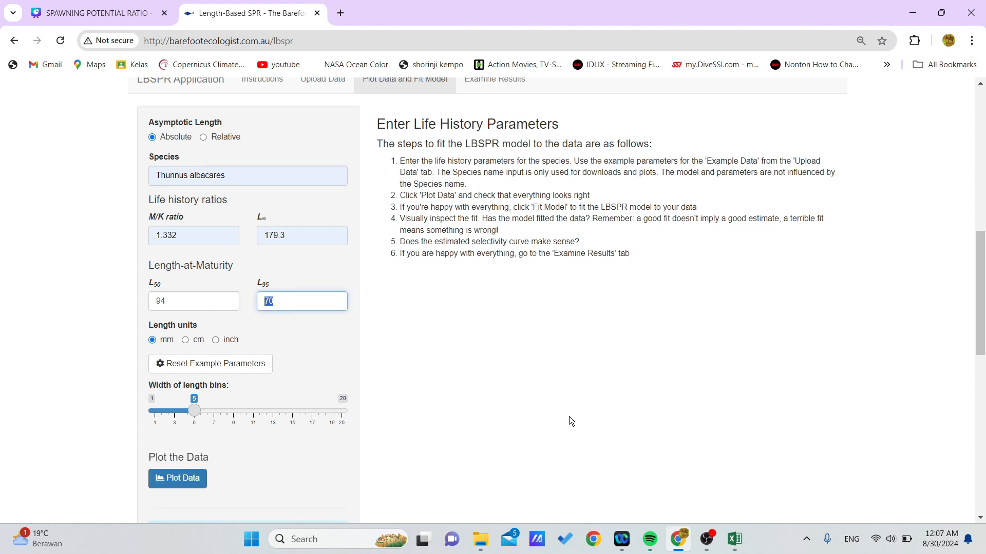
{"action": "key", "text": "alt+Tab"}
{"action": "left_click", "coordinate": [288, 350]}
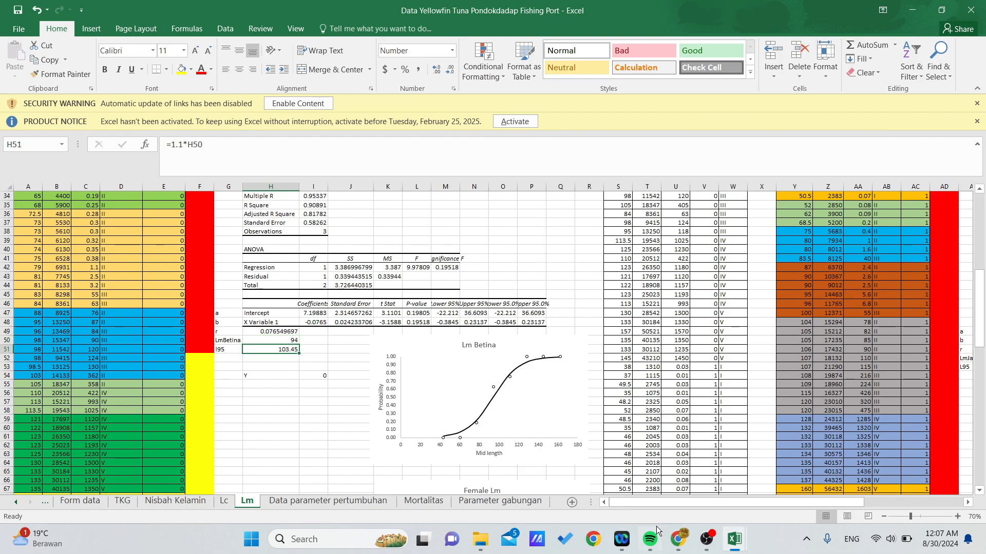
{"action": "left_click", "coordinate": [677, 539]}
{"action": "double_click", "coordinate": [284, 307]}
{"action": "key", "text": "BackSpace"}
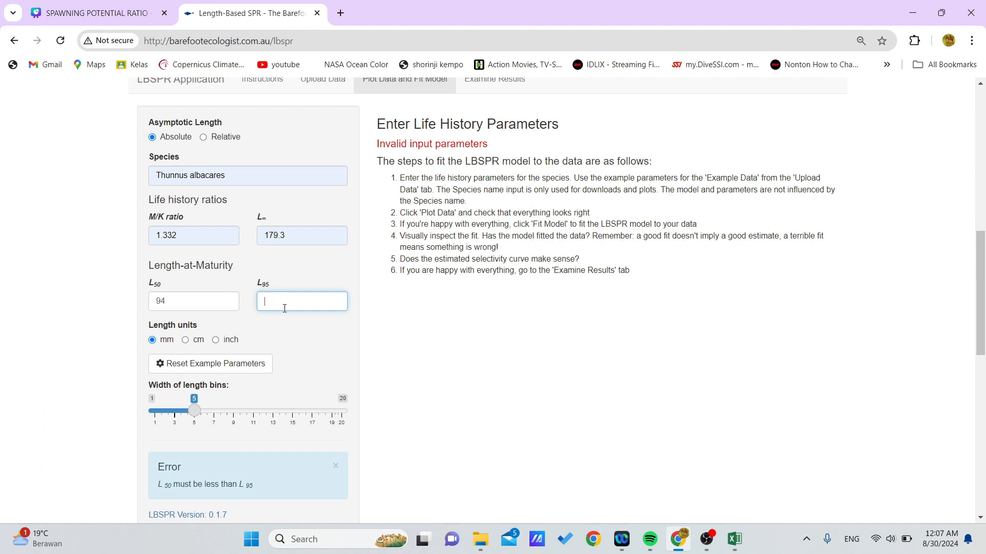
{"action": "left_click", "coordinate": [288, 374]}
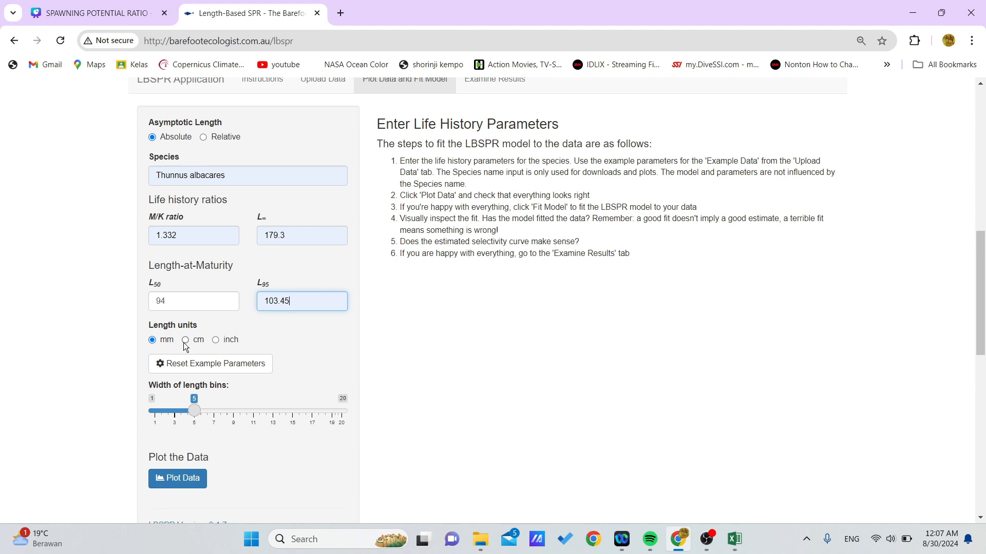
Set the length units to cm and plot the uploaded length data.
{"action": "left_click", "coordinate": [185, 341]}
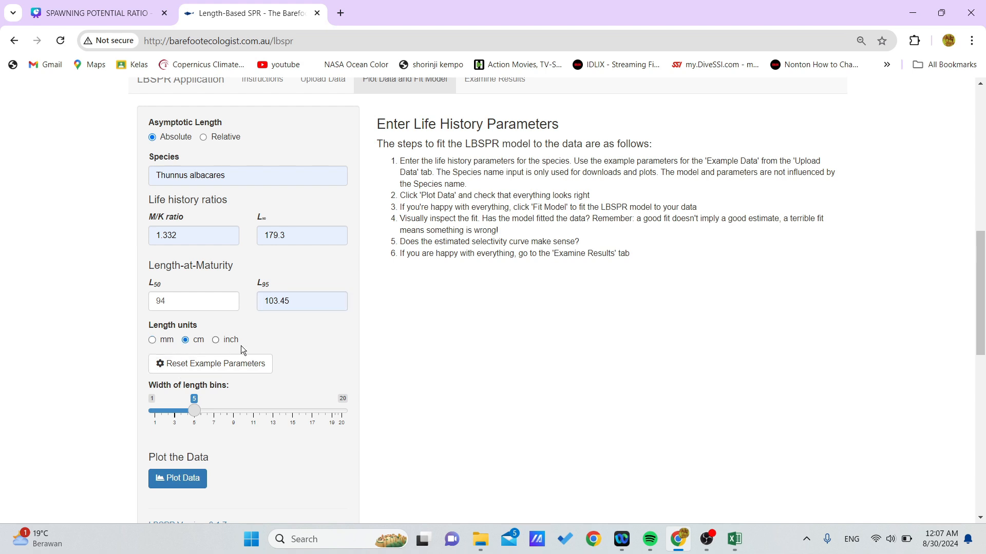
{"action": "scroll", "coordinate": [248, 347], "scroll_direction": "down", "scroll_amount": 1}
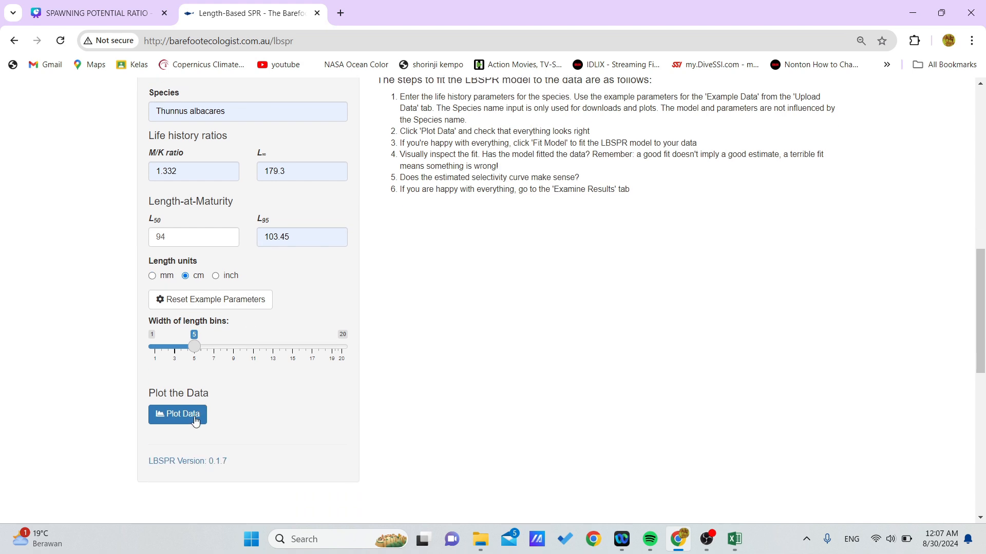
{"action": "left_click", "coordinate": [195, 420]}
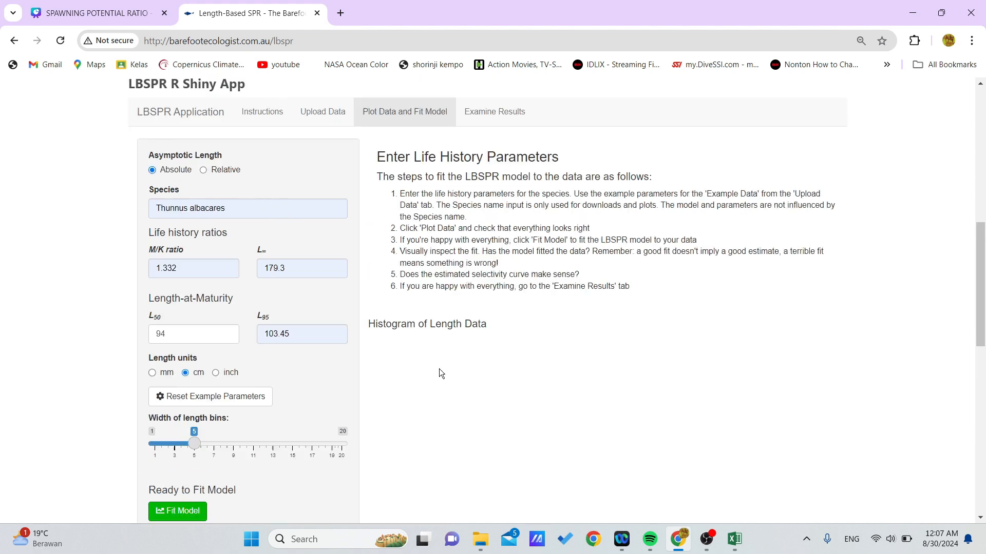
Review the length histogram and maturity-at-length curve, and fit the LBSPR model to the data.
{"action": "scroll", "coordinate": [440, 365], "scroll_direction": "down", "scroll_amount": 1}
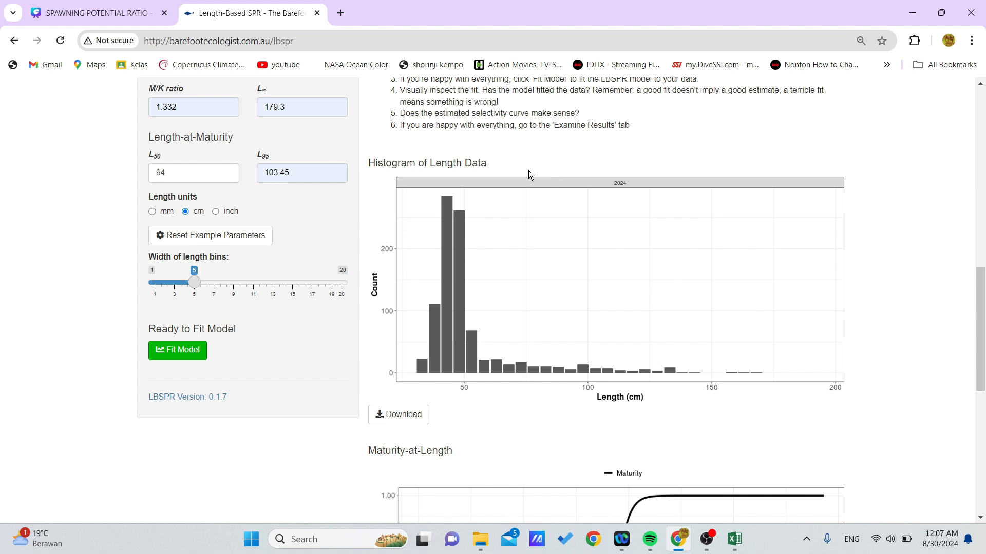
{"action": "scroll", "coordinate": [528, 348], "scroll_direction": "down", "scroll_amount": 4}
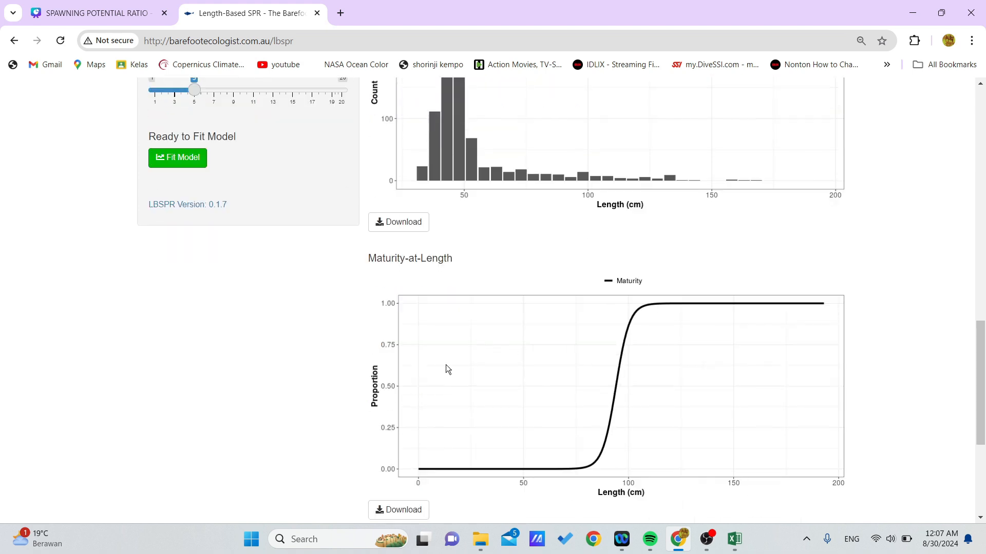
{"action": "scroll", "coordinate": [456, 184], "scroll_direction": "up", "scroll_amount": 4}
{"action": "scroll", "coordinate": [448, 264], "scroll_direction": "down", "scroll_amount": 4}
{"action": "scroll", "coordinate": [359, 288], "scroll_direction": "up", "scroll_amount": 5}
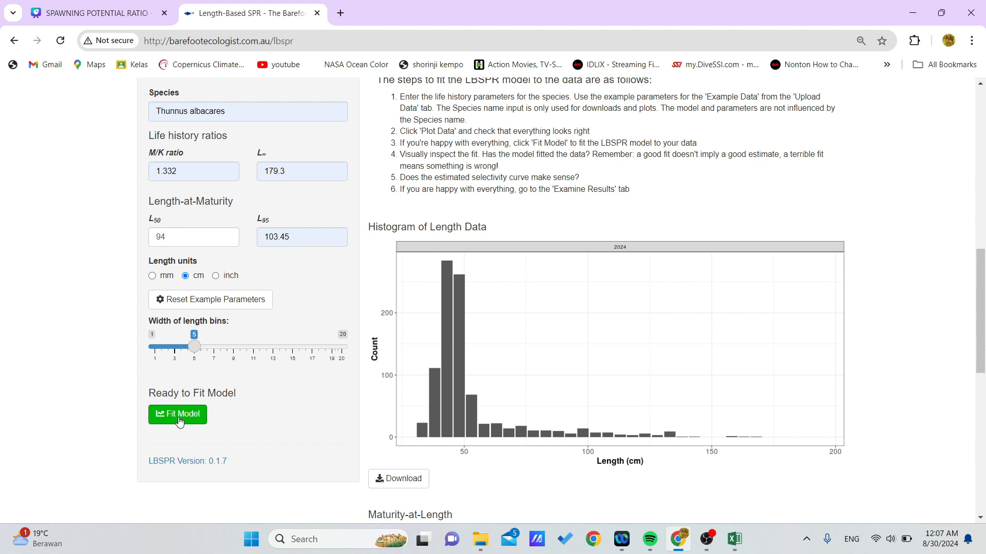
{"action": "left_click", "coordinate": [179, 422]}
Examine the fitted curve on the length histogram and the selectivity and maturity curves below it.
{"action": "scroll", "coordinate": [460, 432], "scroll_direction": "down", "scroll_amount": 1}
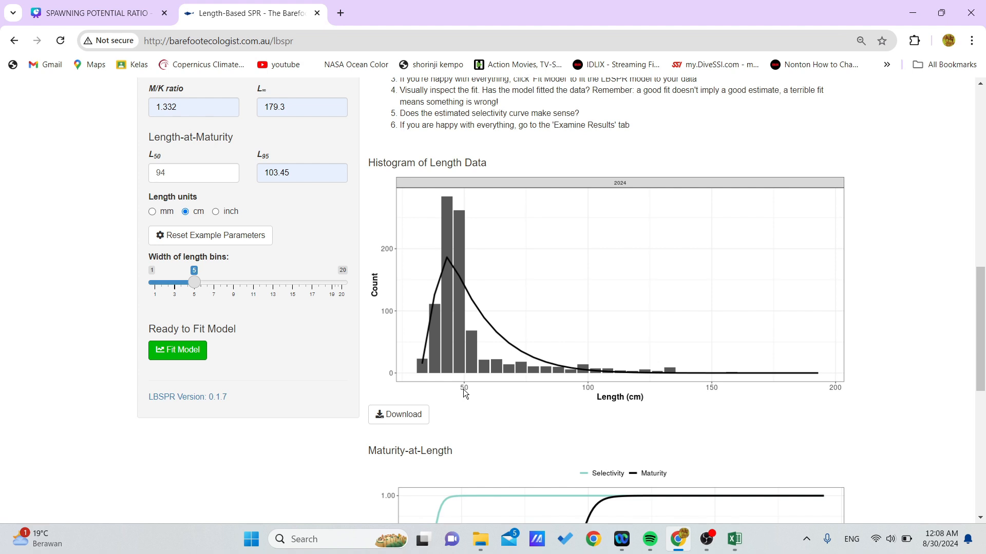
{"action": "scroll", "coordinate": [463, 389], "scroll_direction": "down", "scroll_amount": 4}
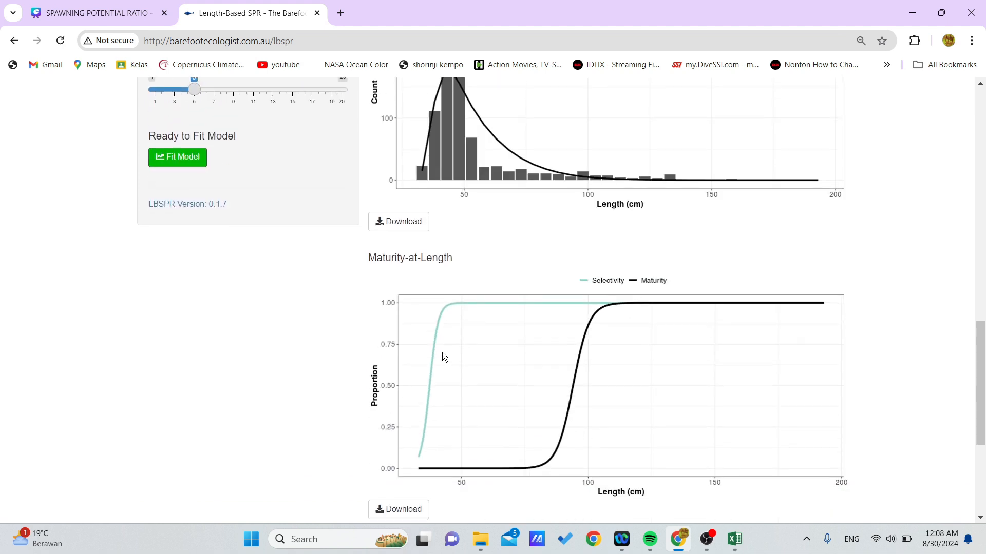
{"action": "scroll", "coordinate": [442, 353], "scroll_direction": "down", "scroll_amount": 1}
{"action": "scroll", "coordinate": [442, 352], "scroll_direction": "up", "scroll_amount": 11}
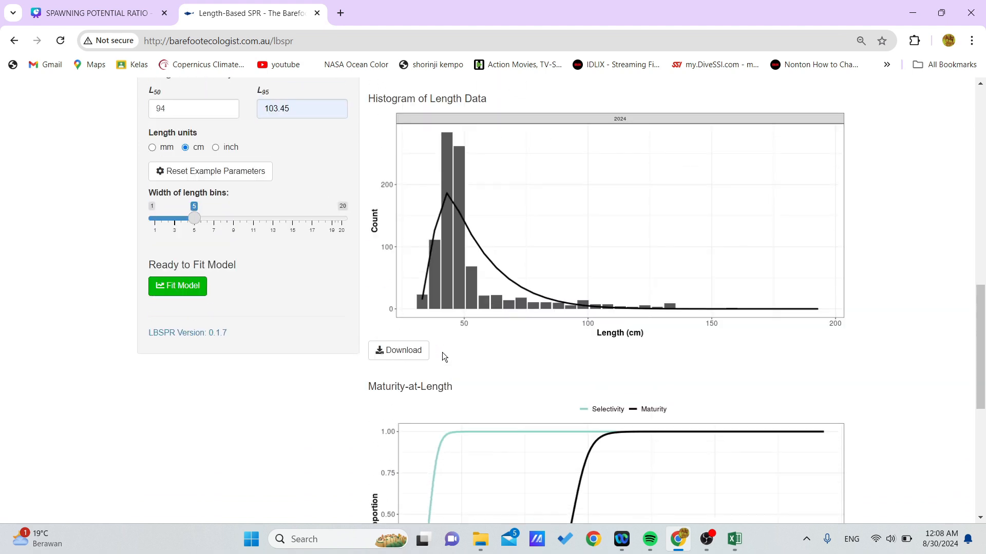
{"action": "scroll", "coordinate": [434, 288], "scroll_direction": "down", "scroll_amount": 4}
{"action": "scroll", "coordinate": [493, 215], "scroll_direction": "up", "scroll_amount": 3}
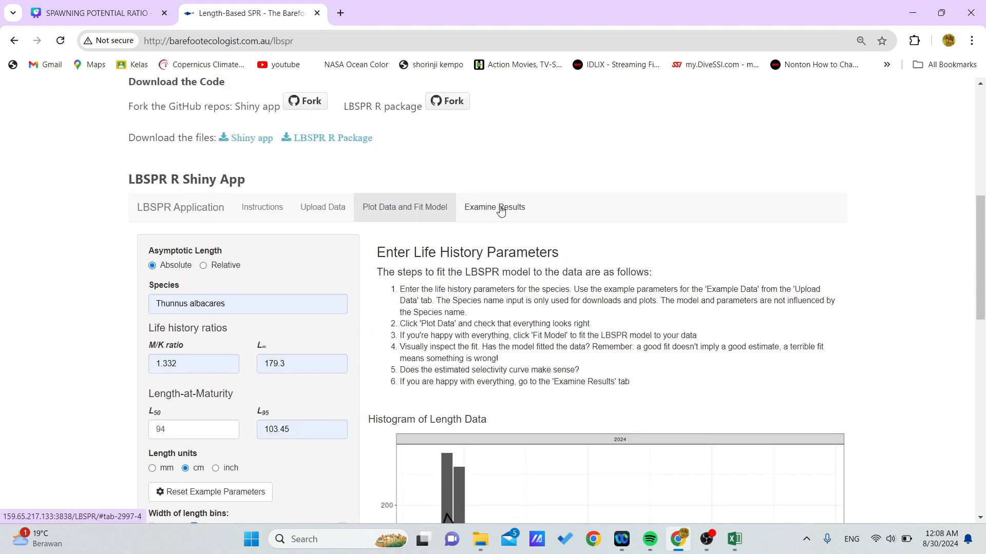
Go to the Examine Results section and review the model estimates table and the SPR circle plot with its reference points.
{"action": "left_click", "coordinate": [501, 212]}
{"action": "scroll", "coordinate": [414, 273], "scroll_direction": "down", "scroll_amount": 3}
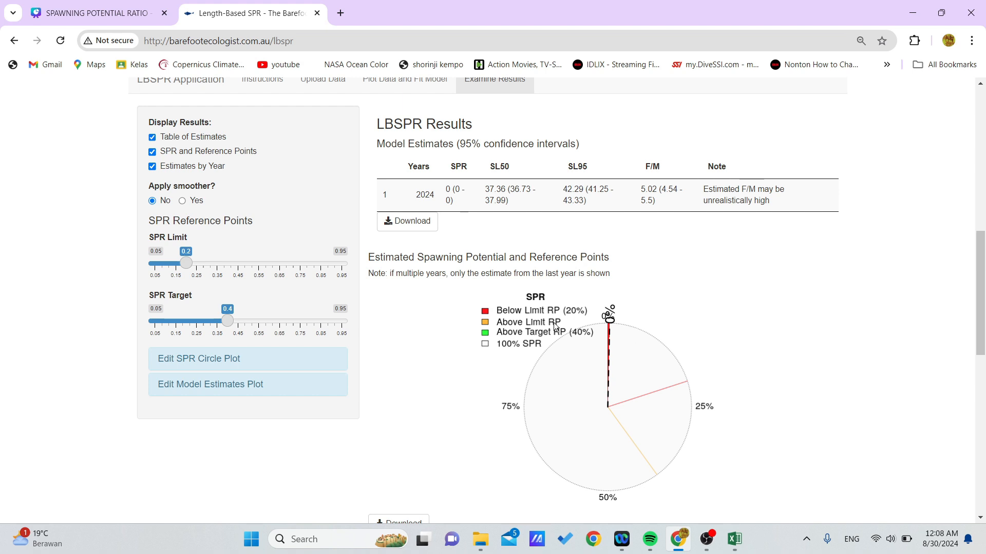
{"action": "scroll", "coordinate": [695, 361], "scroll_direction": "down", "scroll_amount": 1}
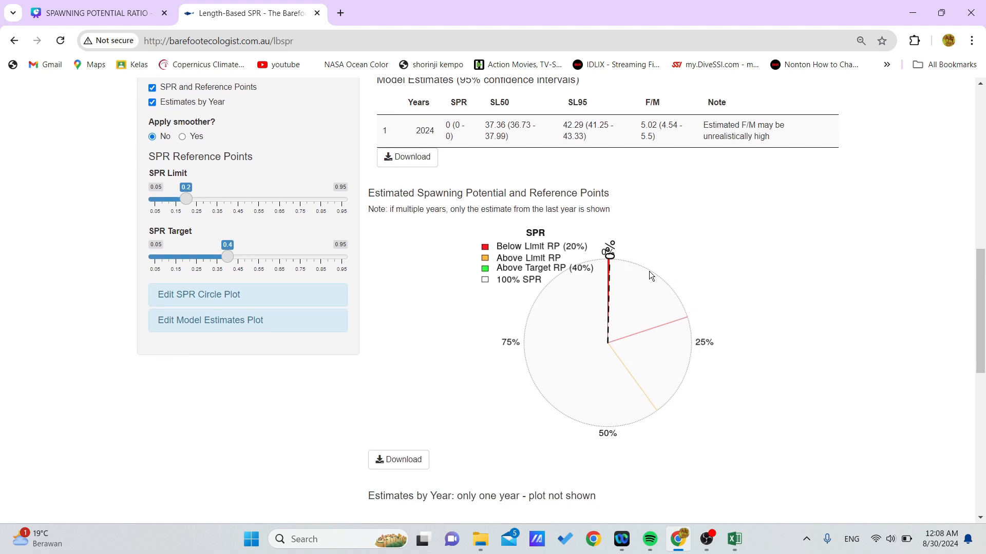
{"action": "scroll", "coordinate": [649, 276], "scroll_direction": "up", "scroll_amount": 1}
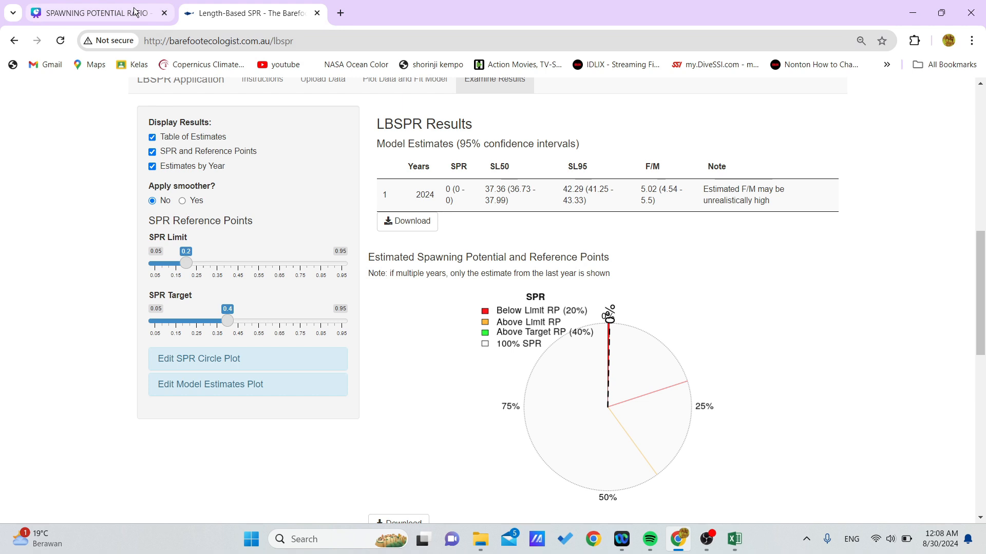
Switch to the SPAWNING POTENTIAL RATIO presentation in Canva and show page 7 on the meaning of SPR percentages in full screen.
{"action": "left_click", "coordinate": [98, 13]}
{"action": "scroll", "coordinate": [728, 294], "scroll_direction": "down", "scroll_amount": 5}
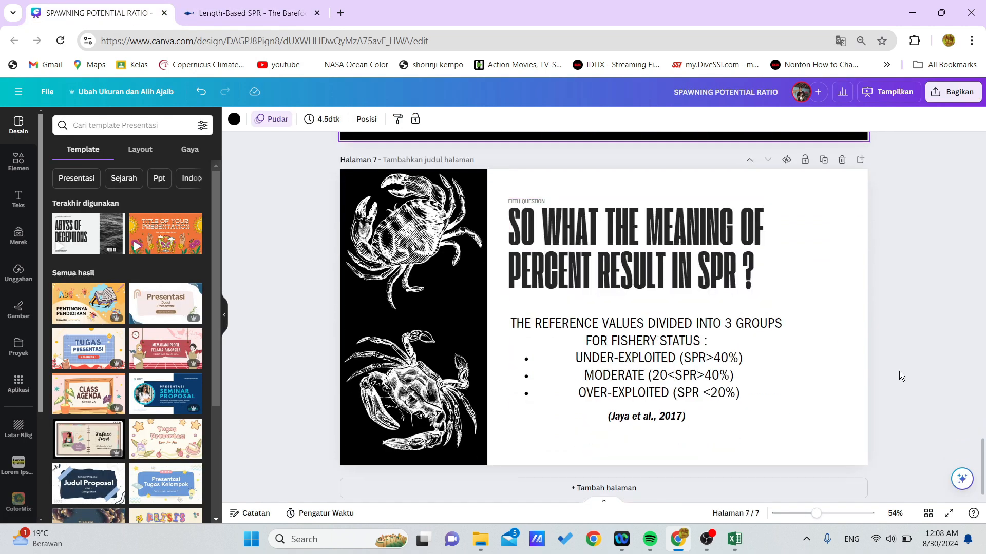
{"action": "left_click", "coordinate": [949, 513]}
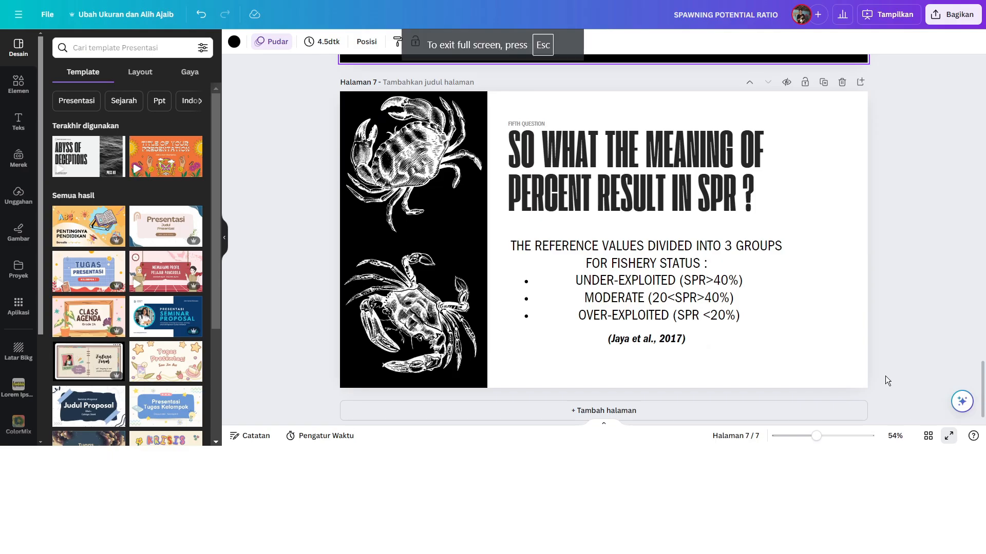